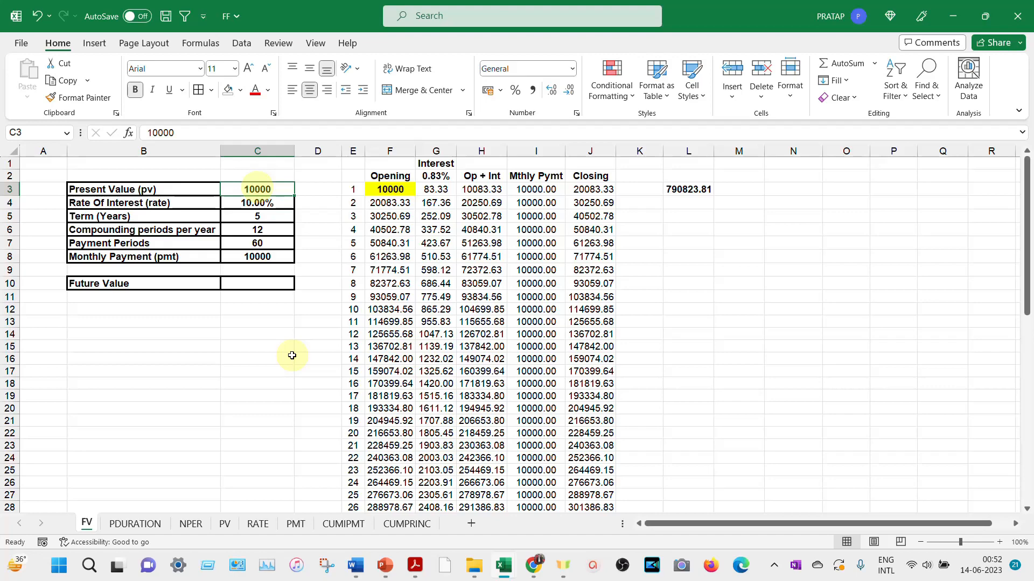
- Review the monthly payment, payment periods, annual rate, monthly interest rate and Future Value cells
click(273, 258)
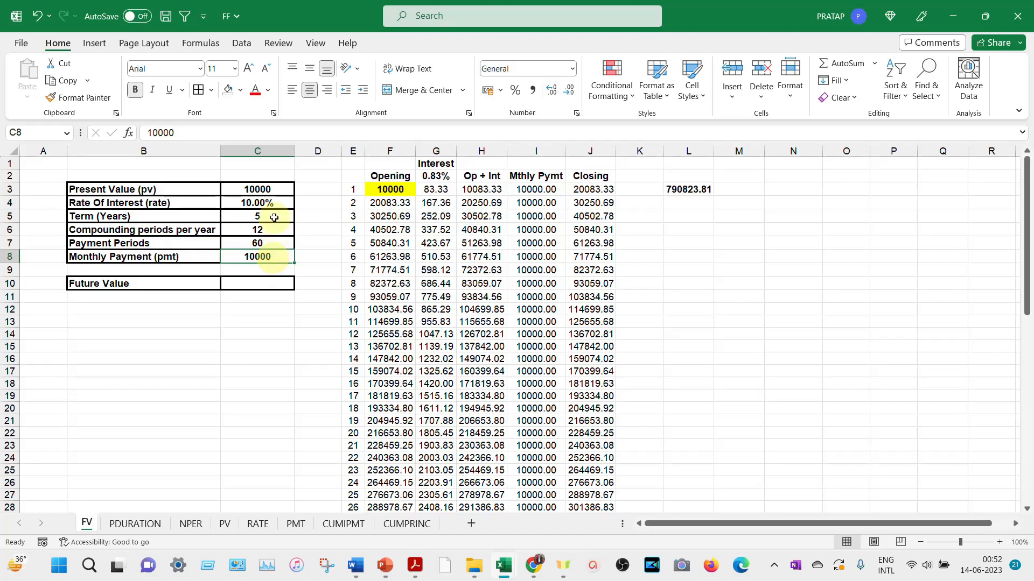
click(269, 242)
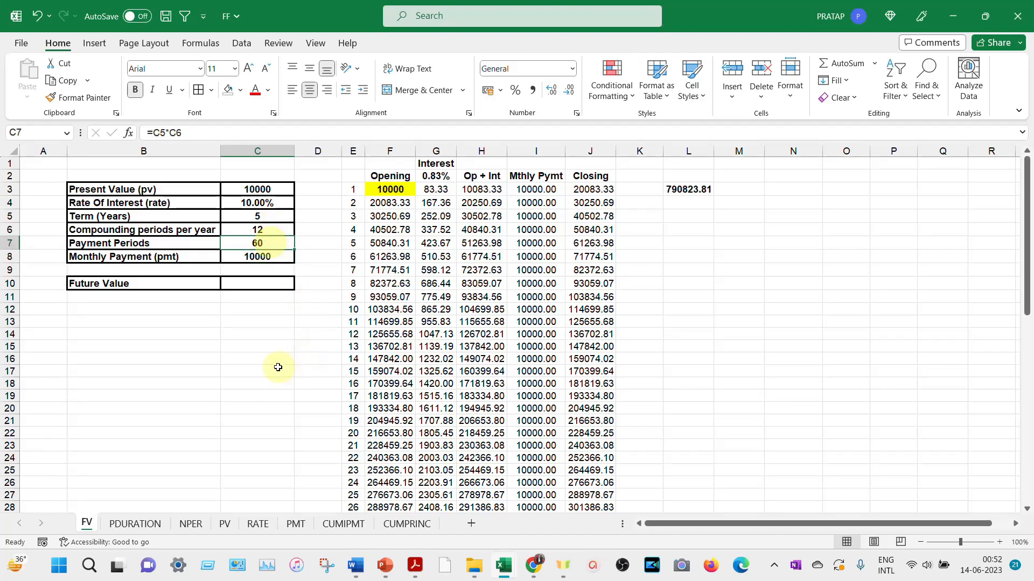
click(277, 204)
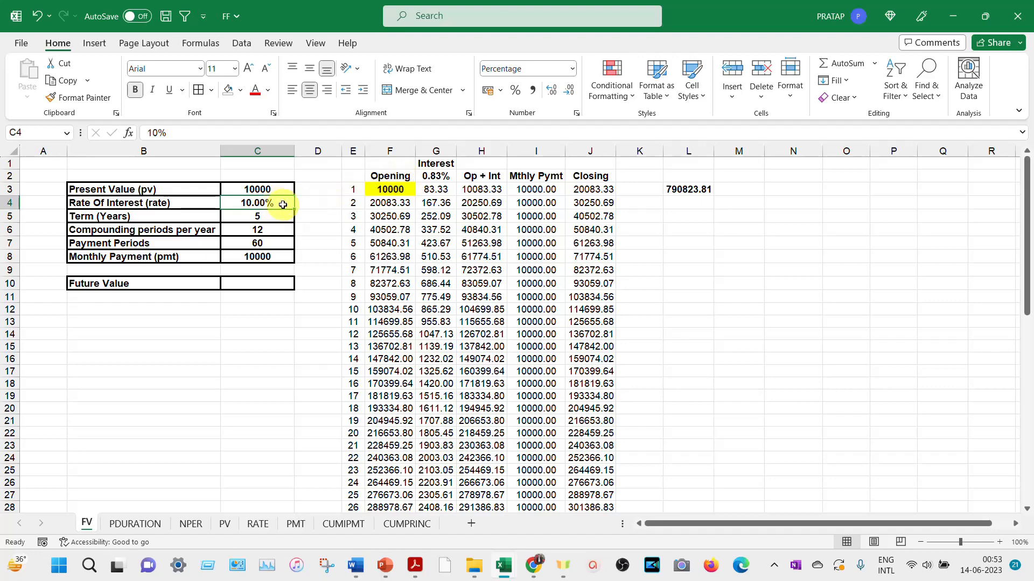
click(437, 179)
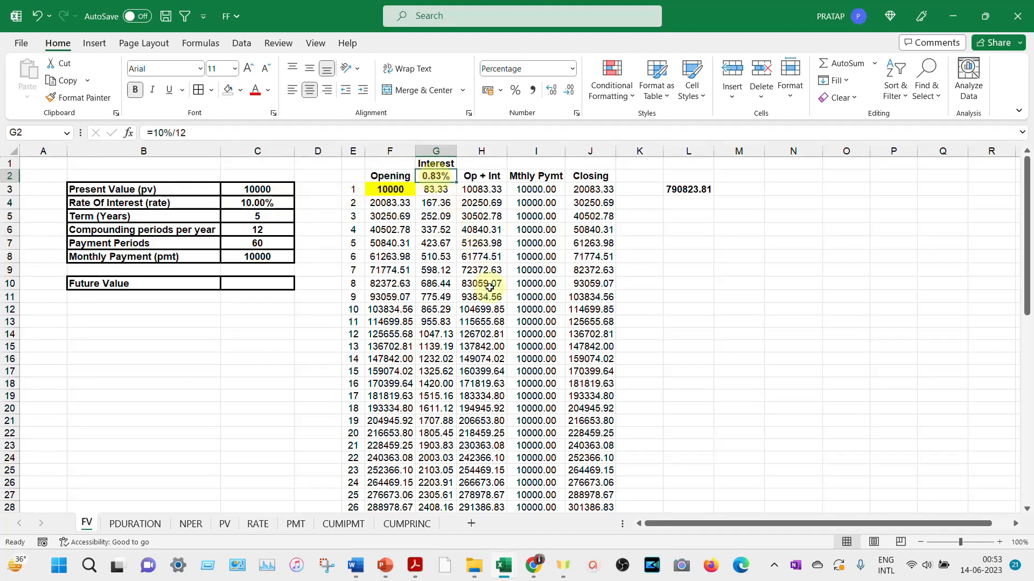
click(259, 285)
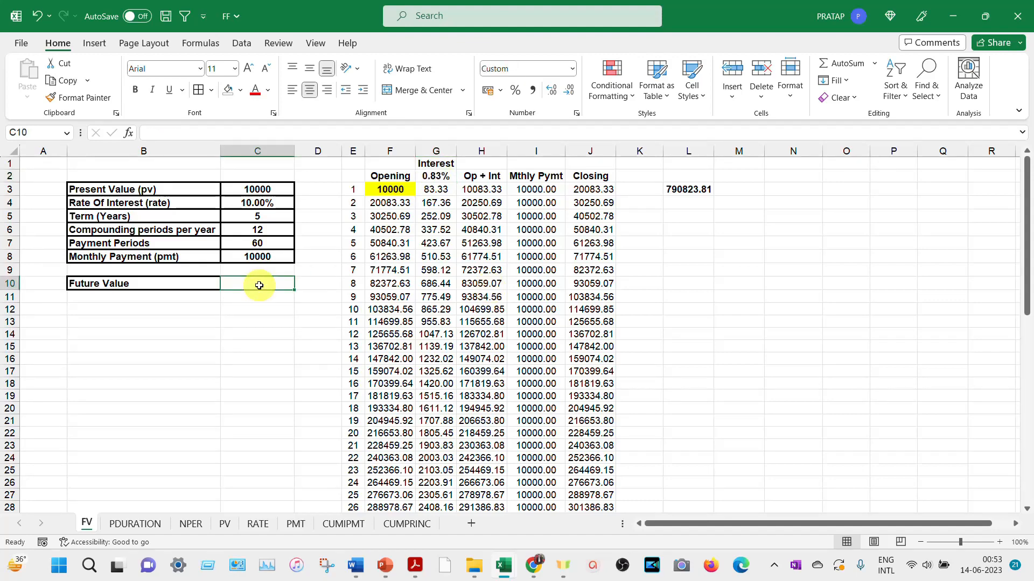
- Examine the month 1 row of the schedule from the opening balance through interest and payment to the closing balance
click(392, 189)
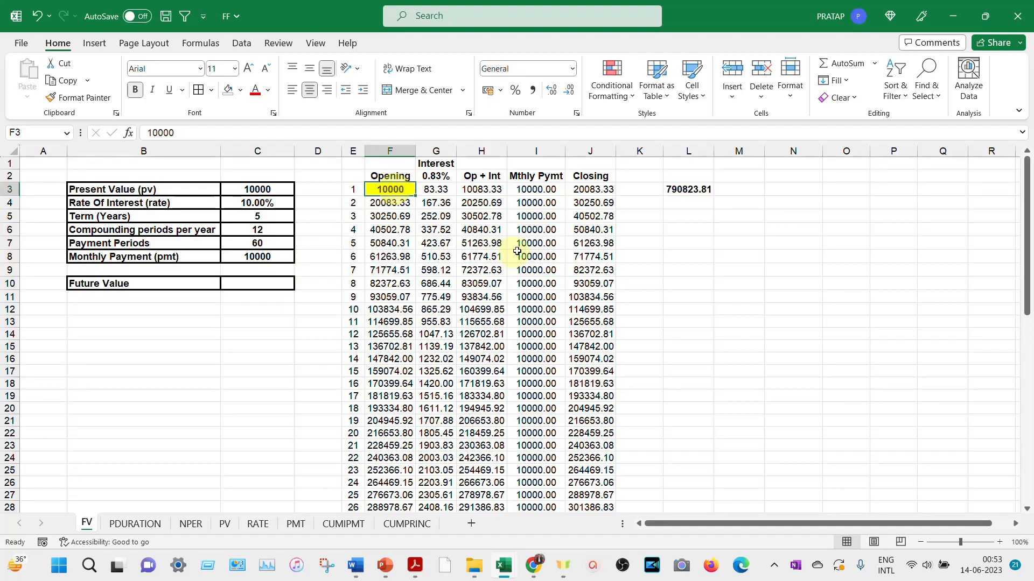
key(Right)
key(Left)
key(Right)
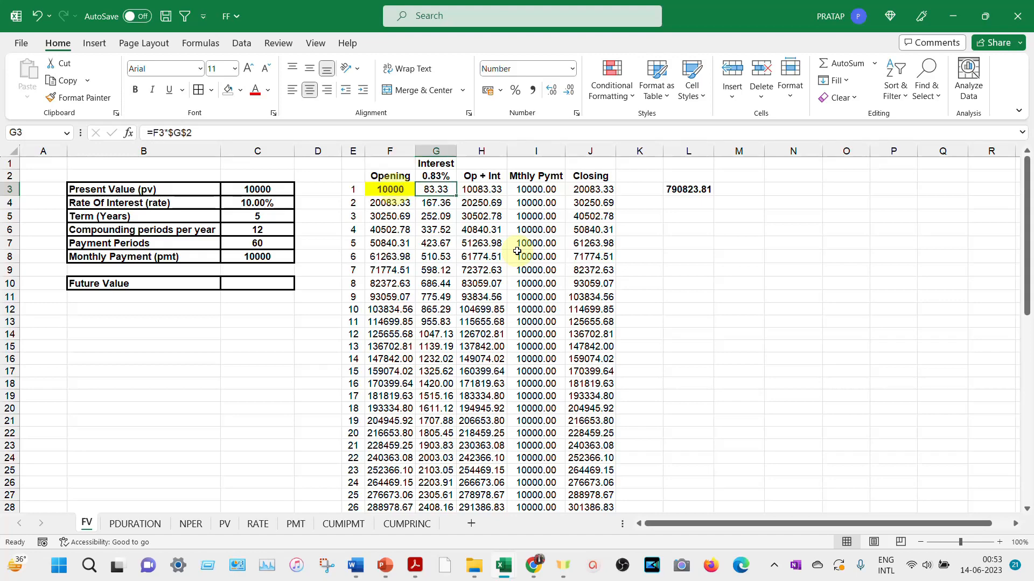
key(Left)
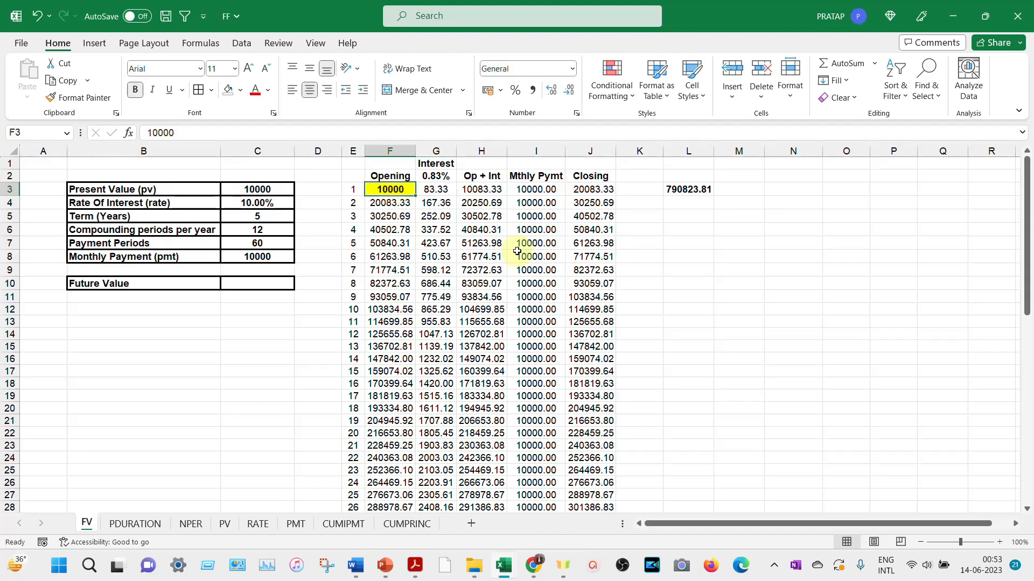
key(Right)
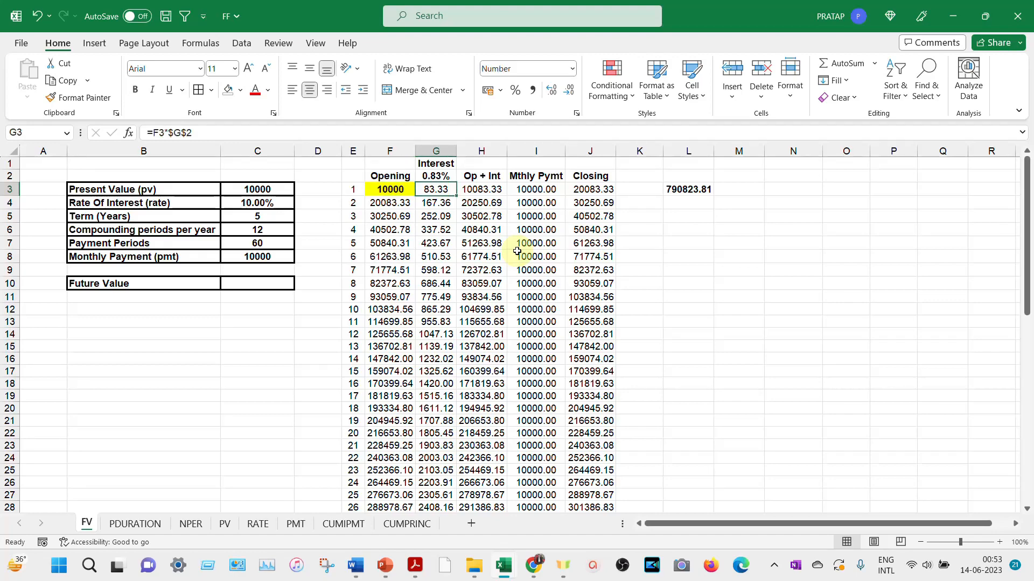
key(Left)
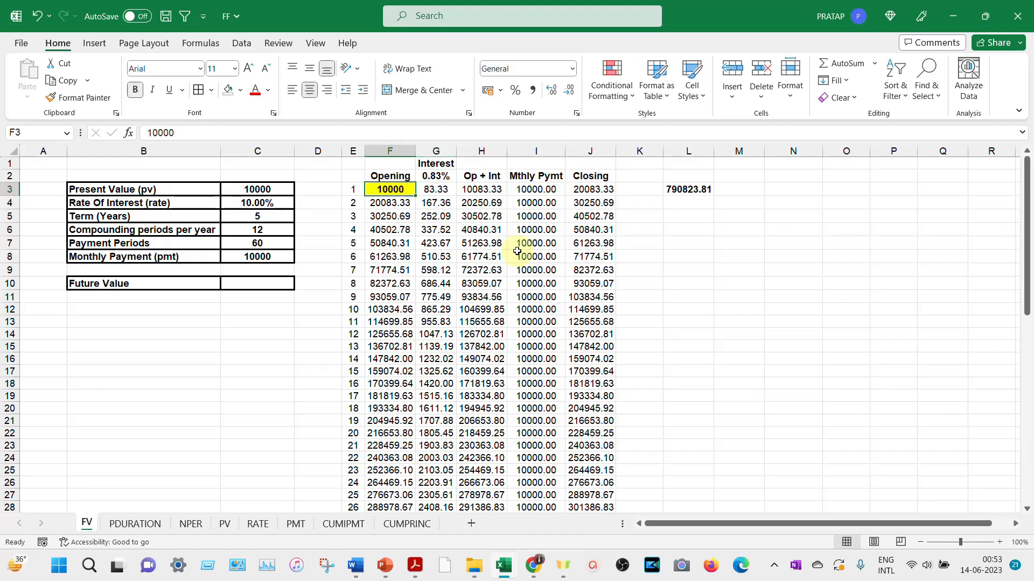
key(Right)
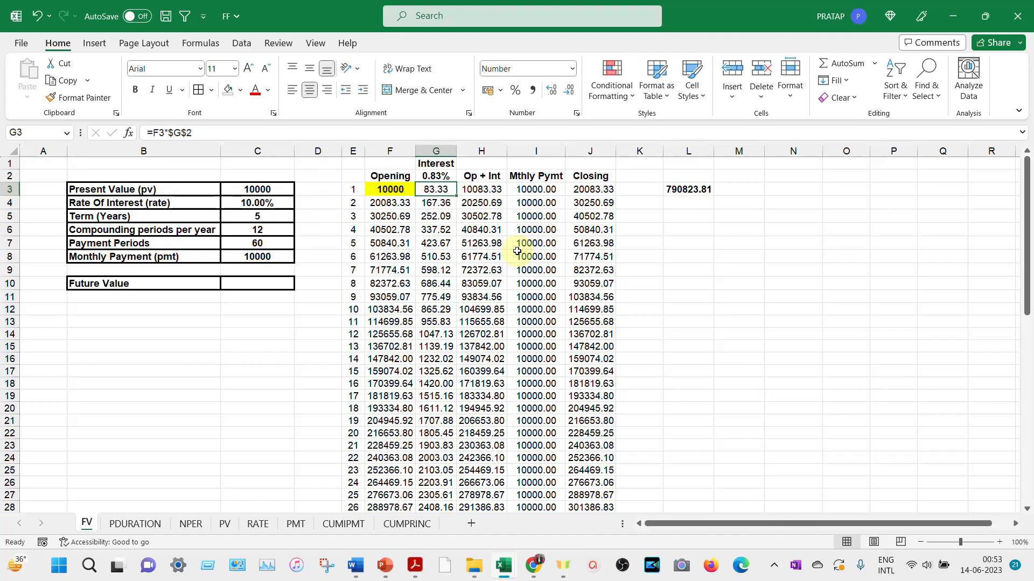
key(Right)
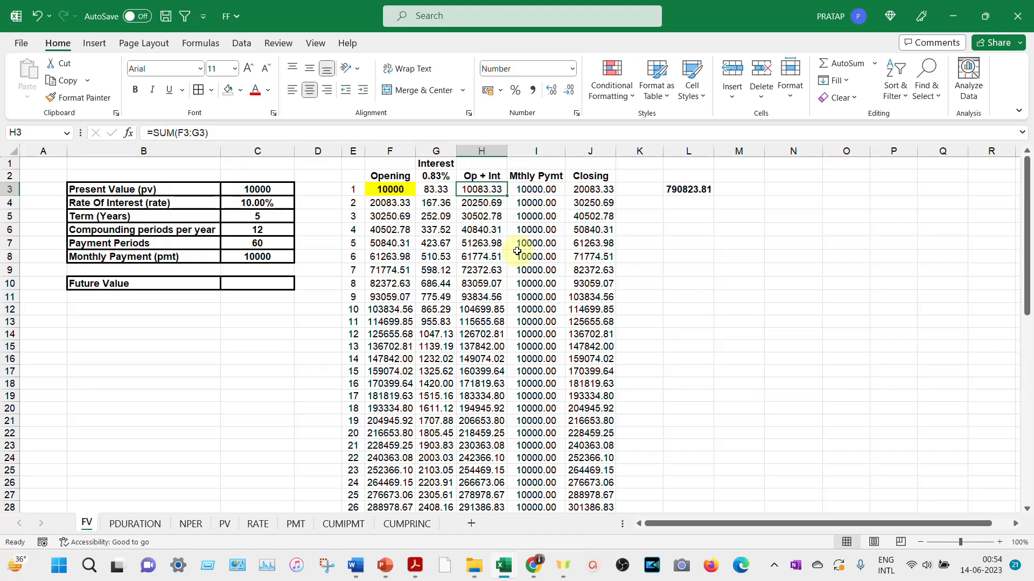
key(Right)
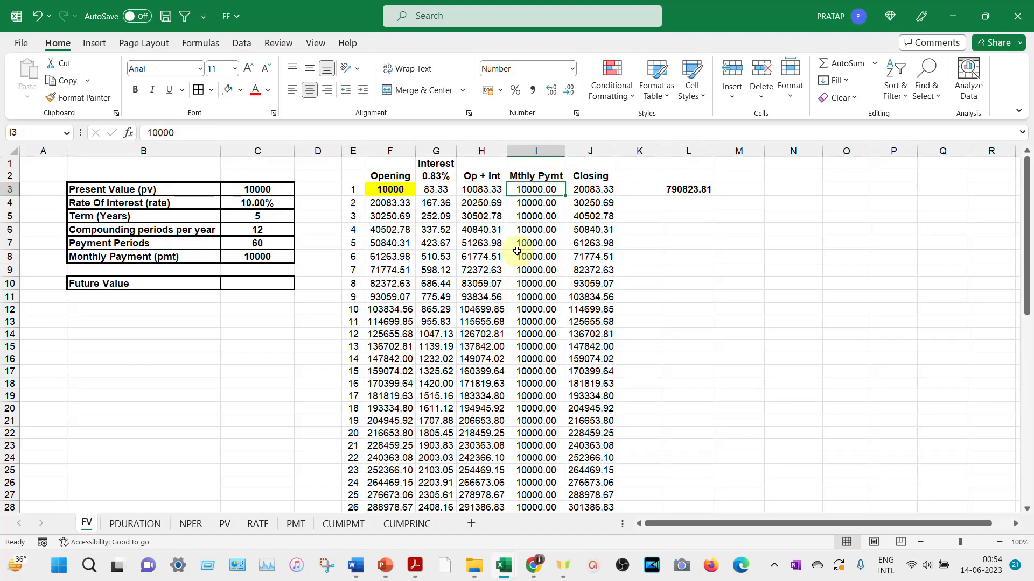
key(Right)
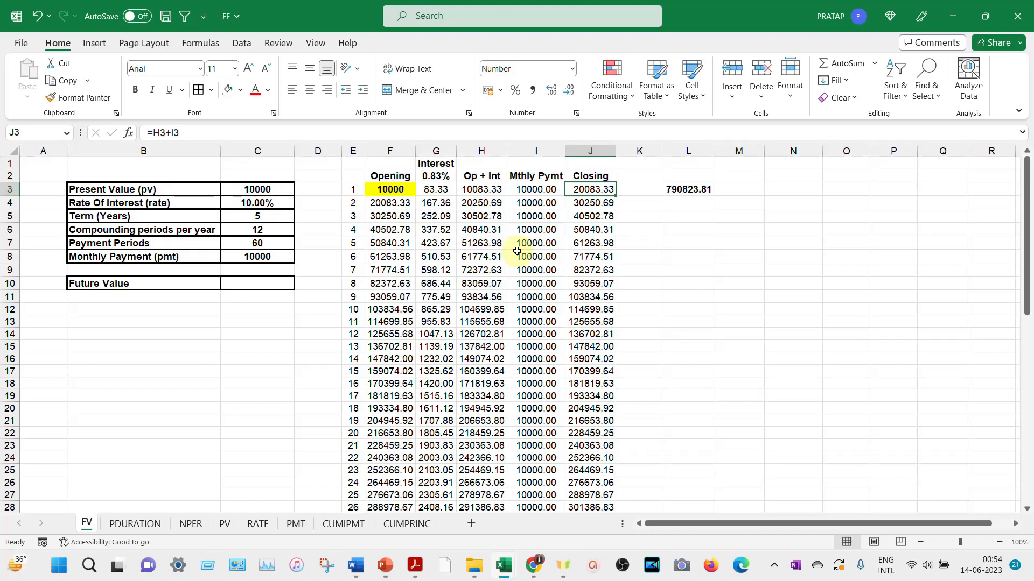
- Examine how the month 2 row carries over the opening balance and calculates interest, subtotal, payment and closing balance
key(Left)
key(Left)
key(Left)
key(Left)
key(Down)
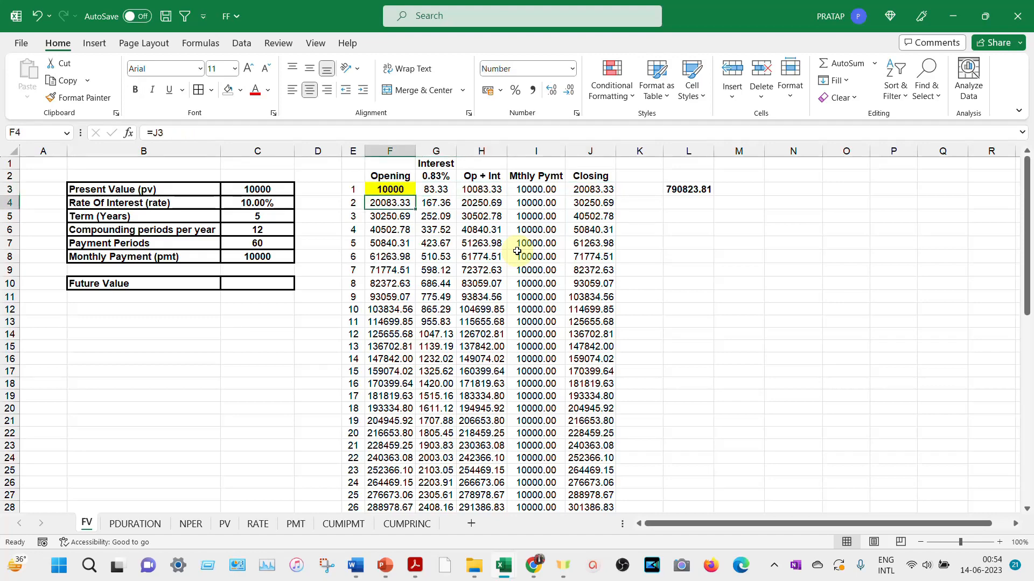
key(Right)
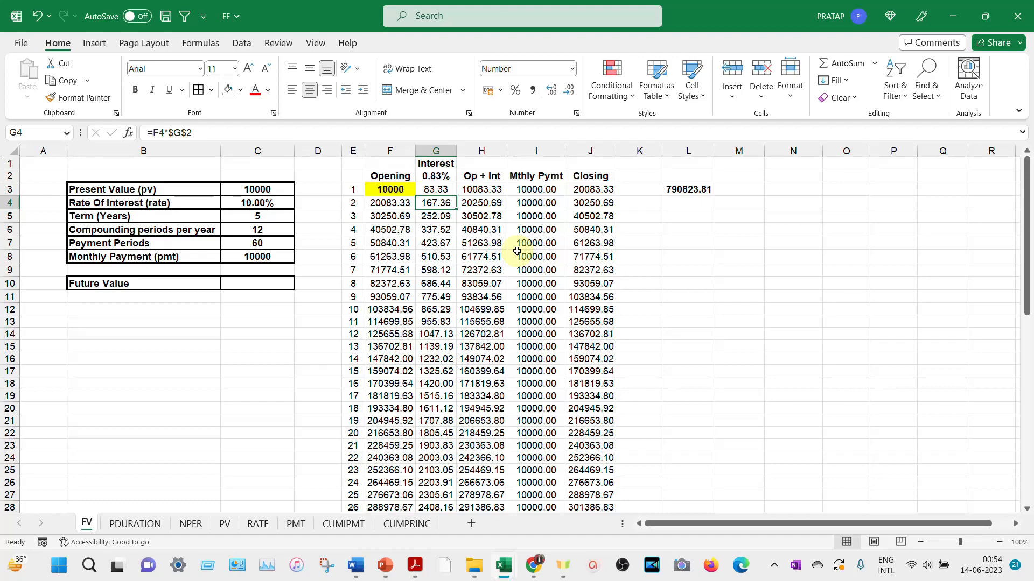
key(Left)
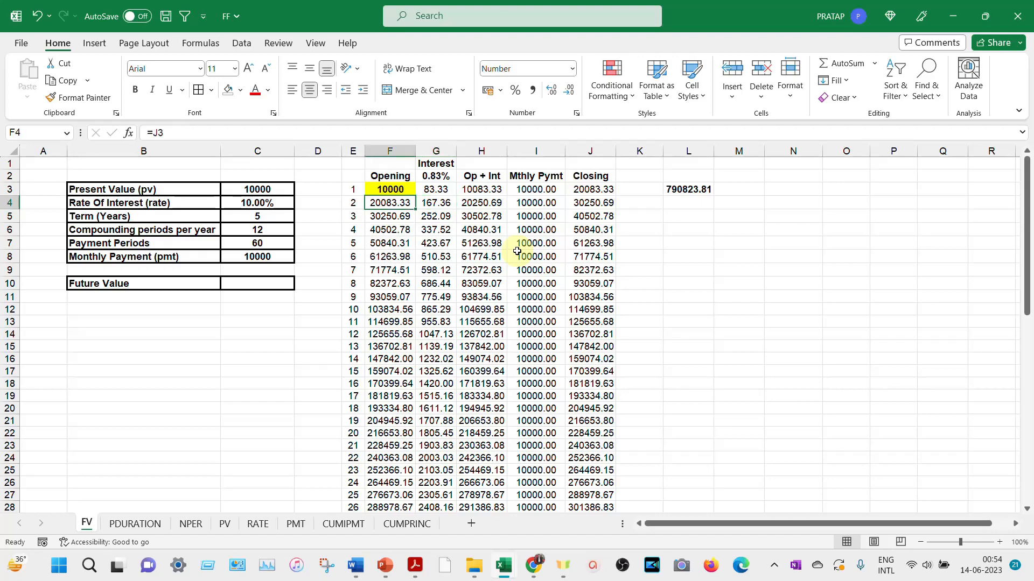
key(Right)
key(Right)
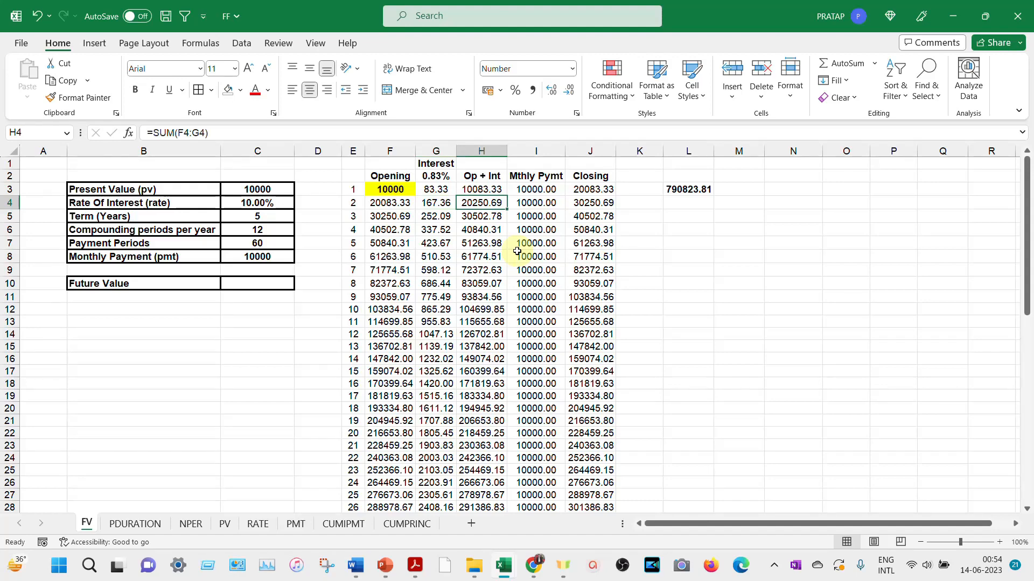
key(Right)
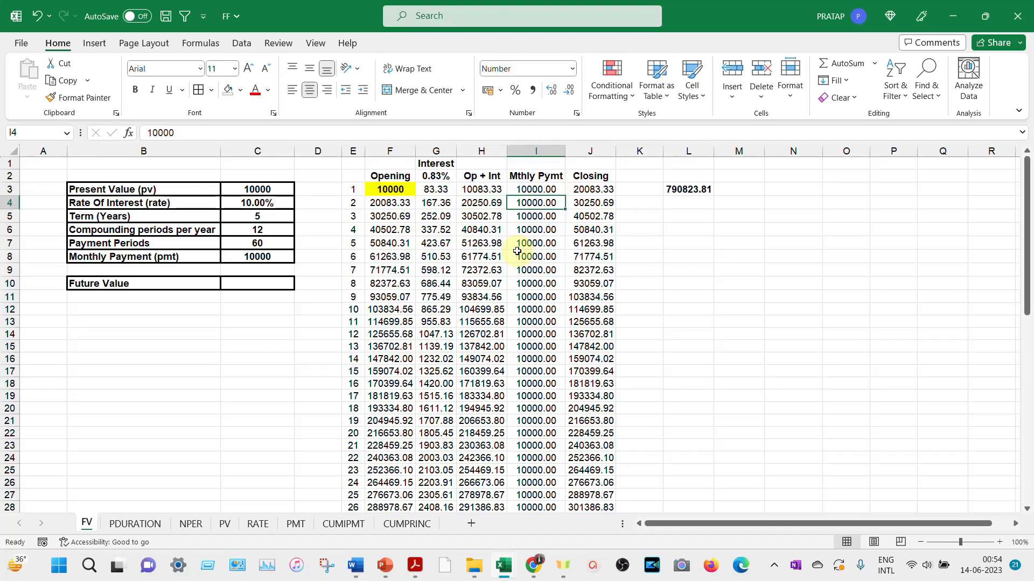
key(Right)
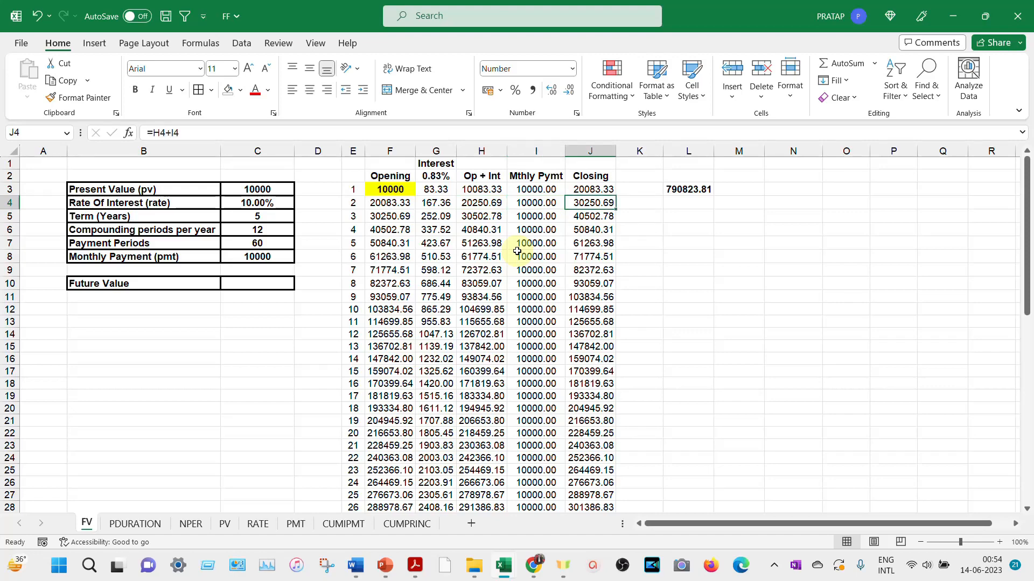
- Inspect the month 60 closing balance in J62 and the linked cell L3, and select Future Value cell C10
scroll(517, 251, down, 4)
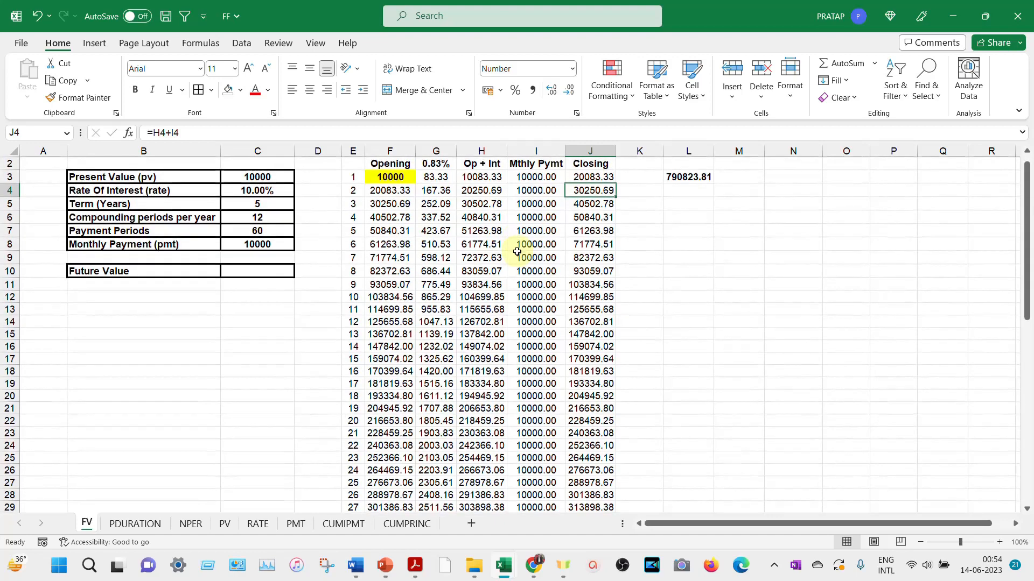
scroll(516, 253, down, 8)
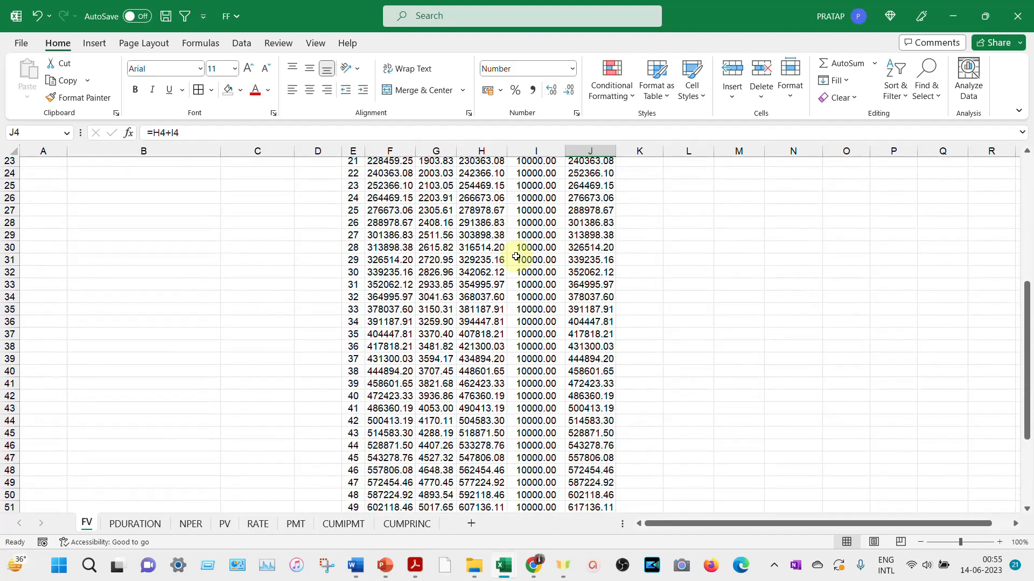
scroll(516, 256, down, 1)
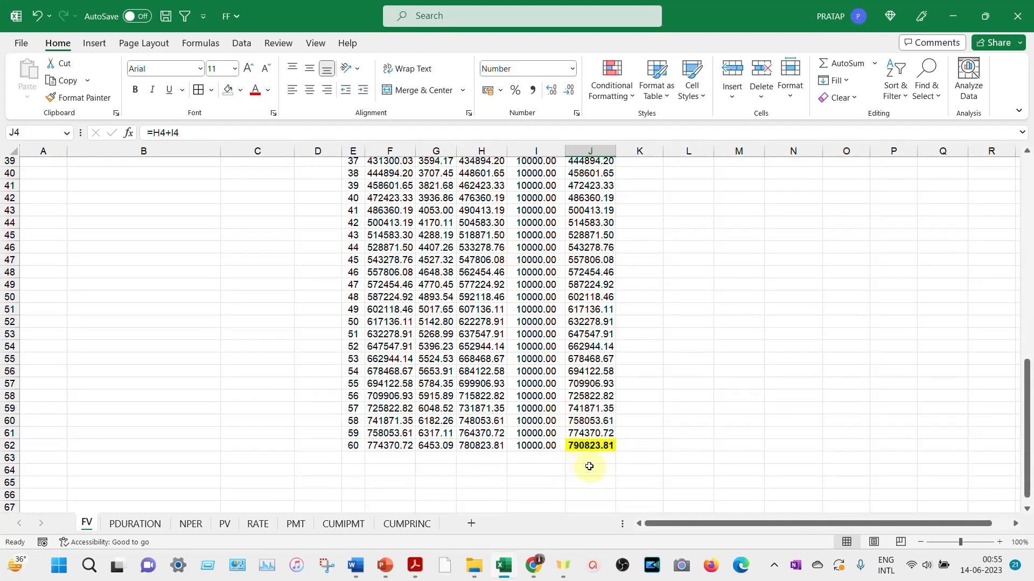
click(590, 446)
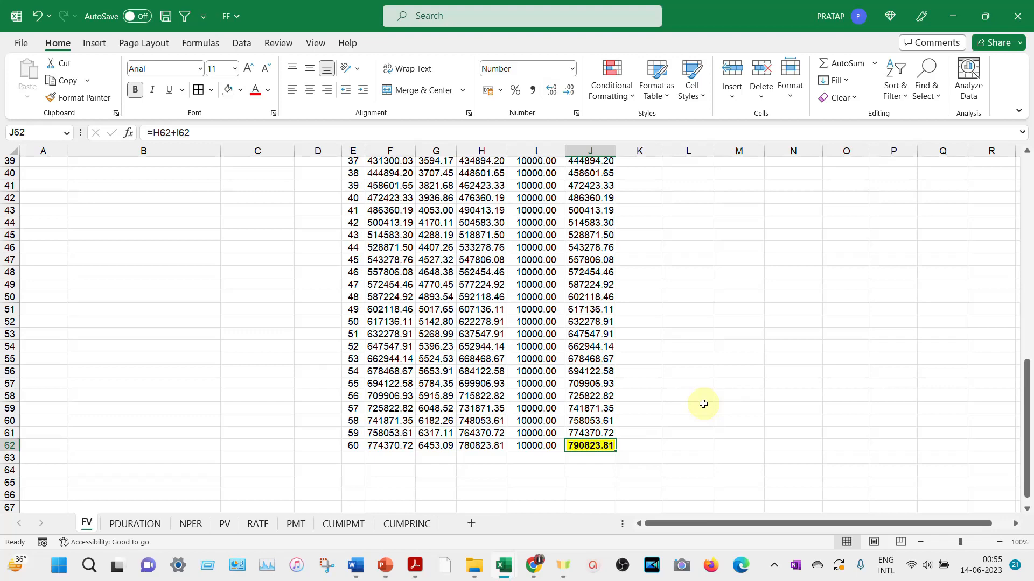
scroll(703, 404, up, 13)
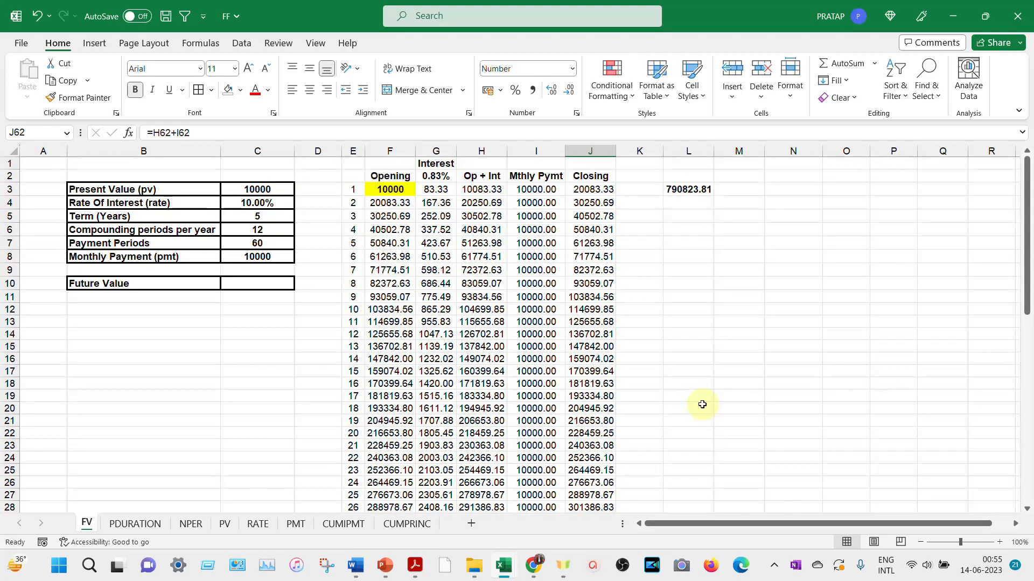
click(690, 189)
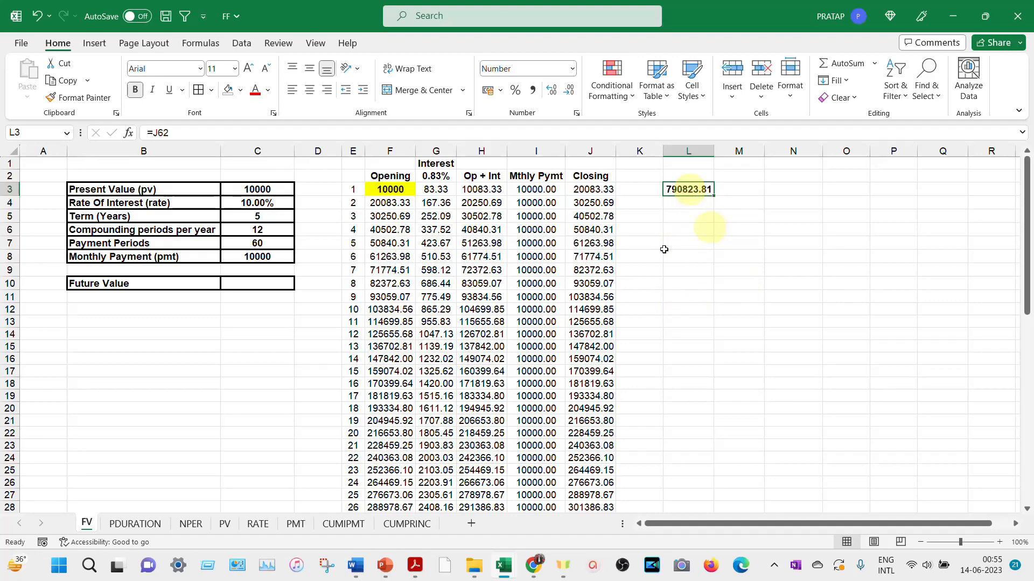
click(265, 285)
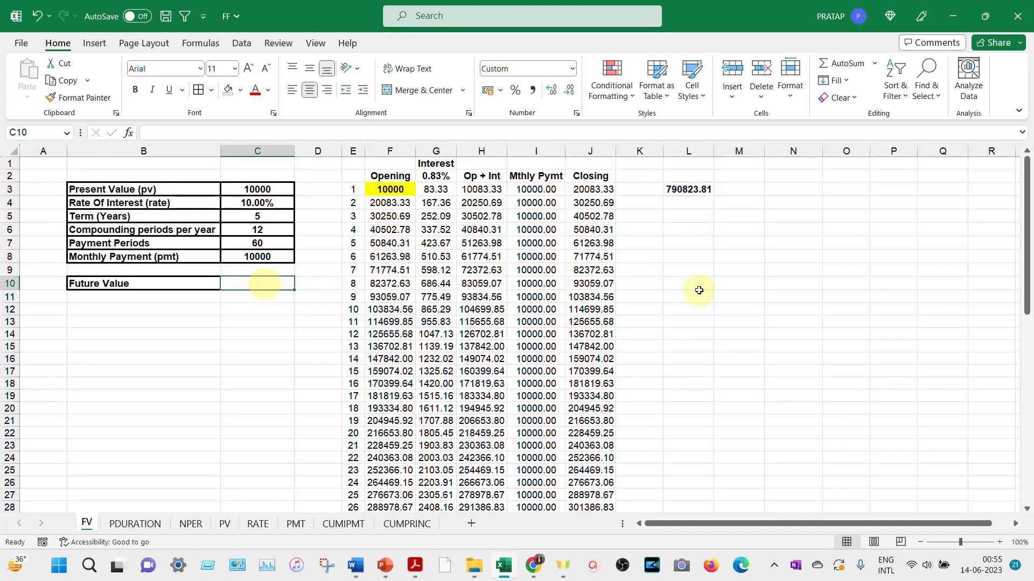
click(208, 45)
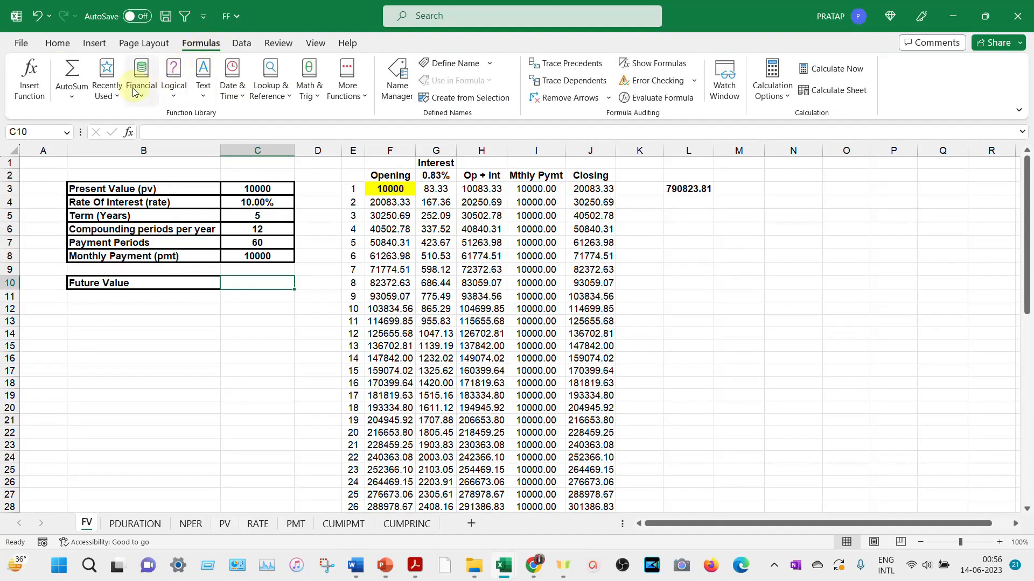
click(143, 101)
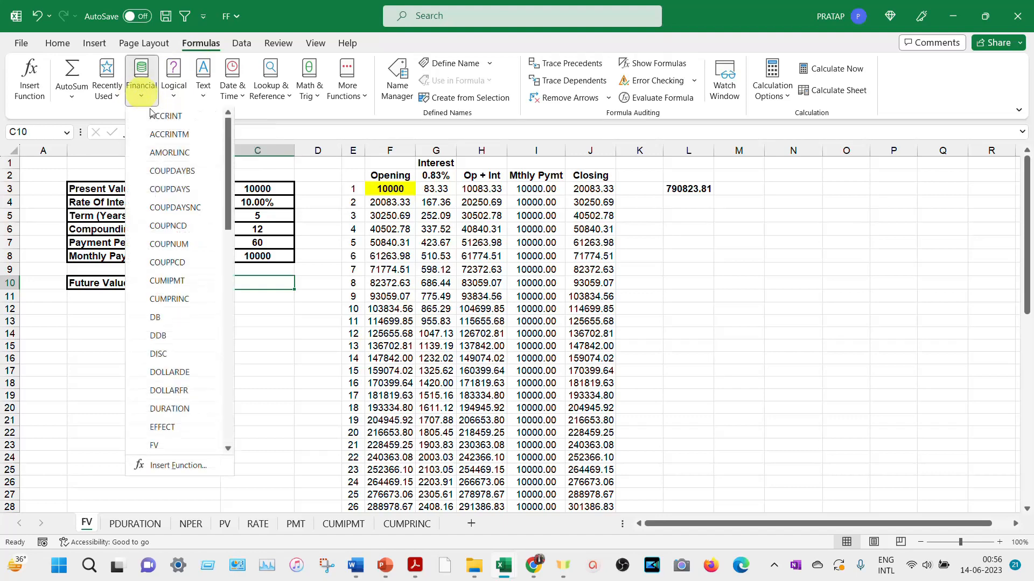
click(176, 451)
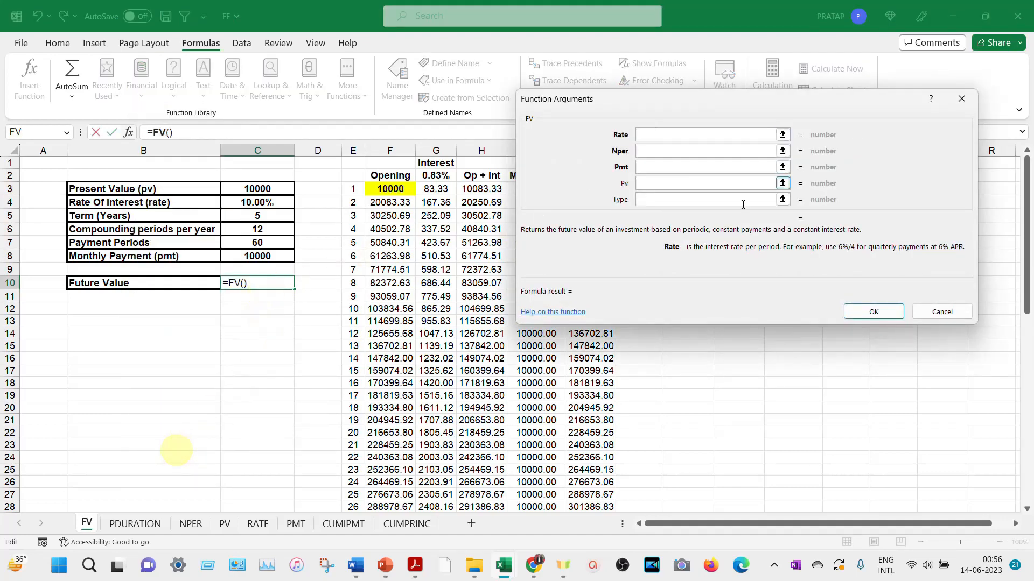
click(945, 312)
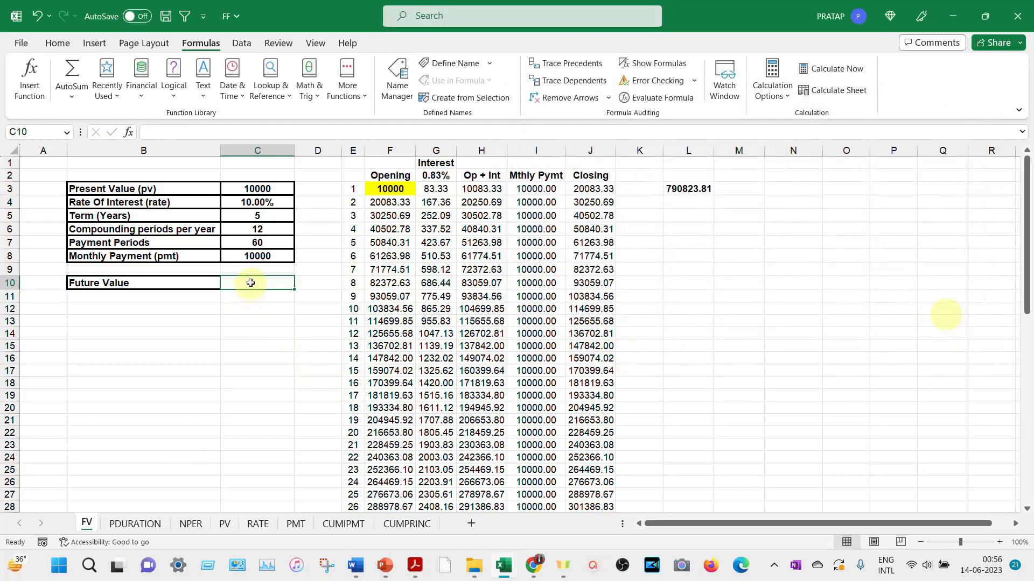
text(=)
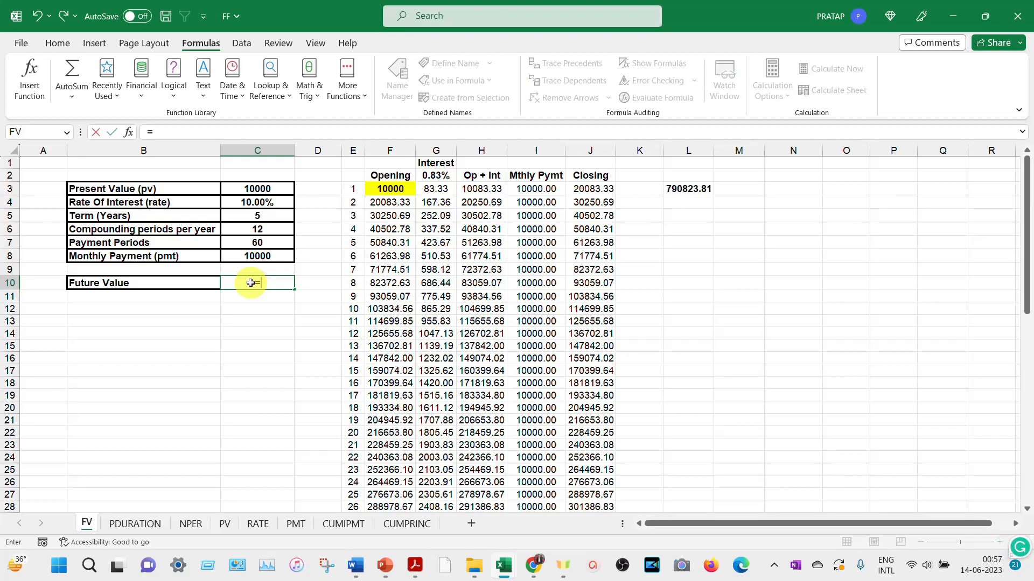
text(fv)
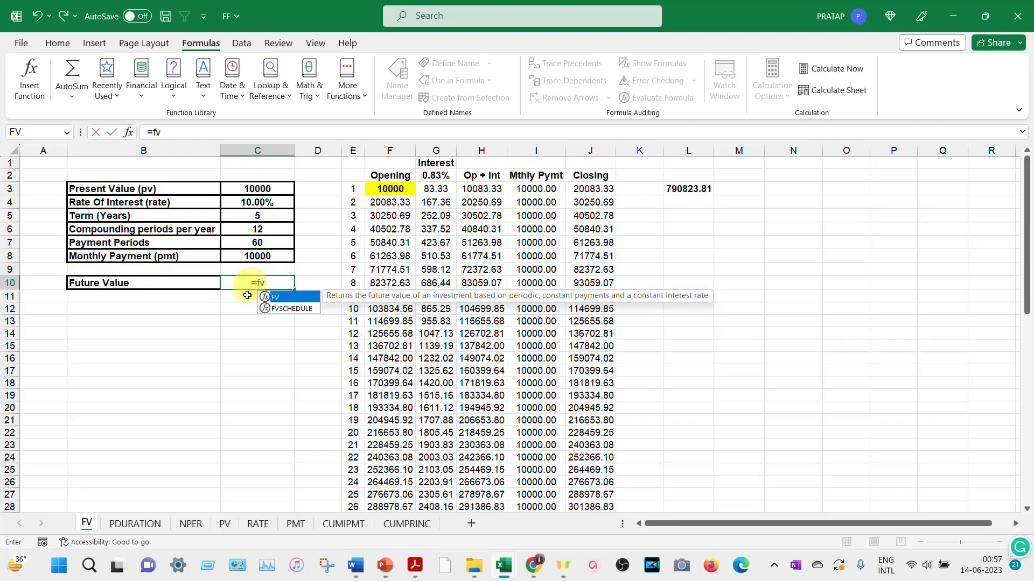
double_click(274, 298)
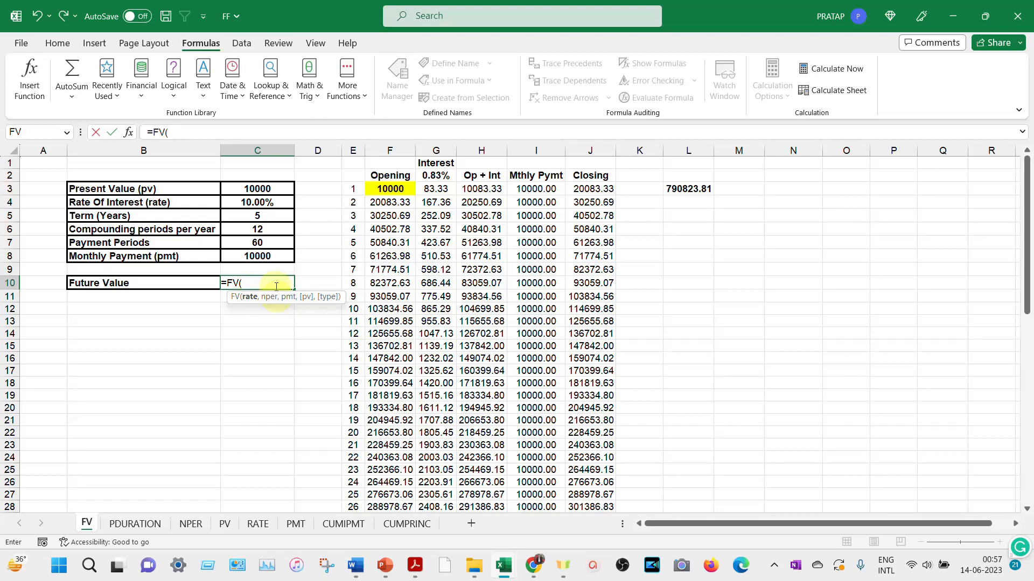
click(129, 136)
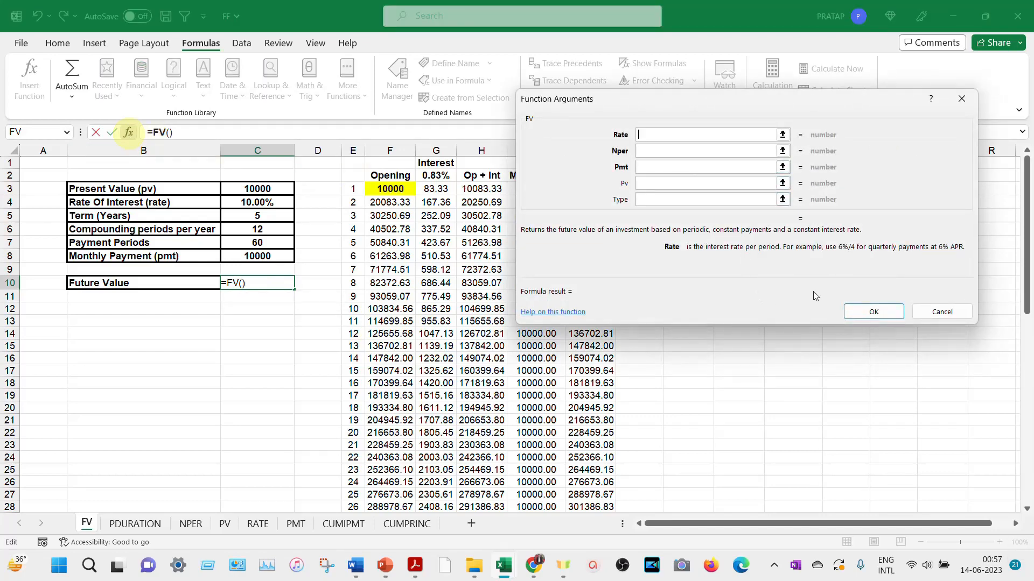
click(931, 318)
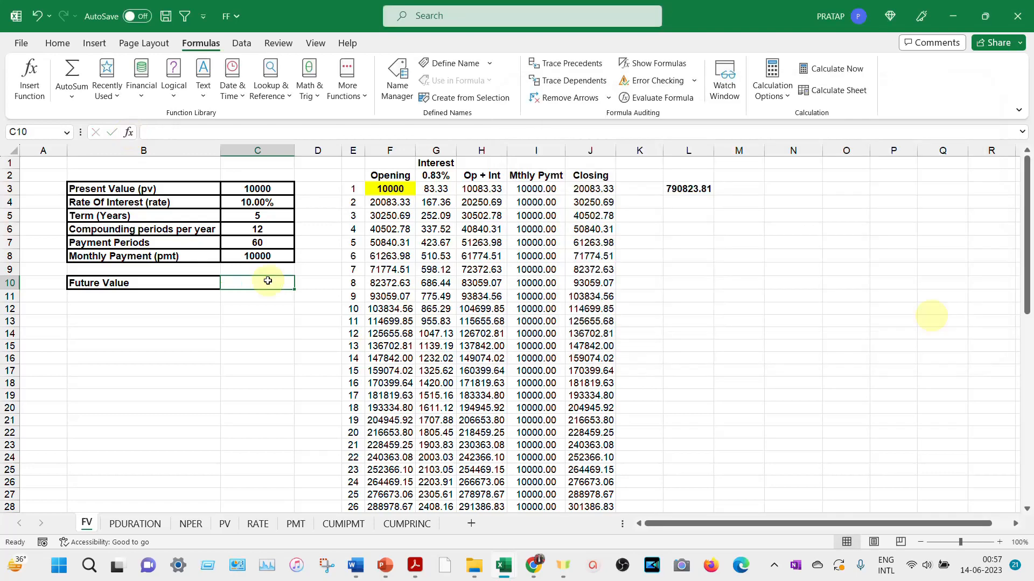
click(130, 133)
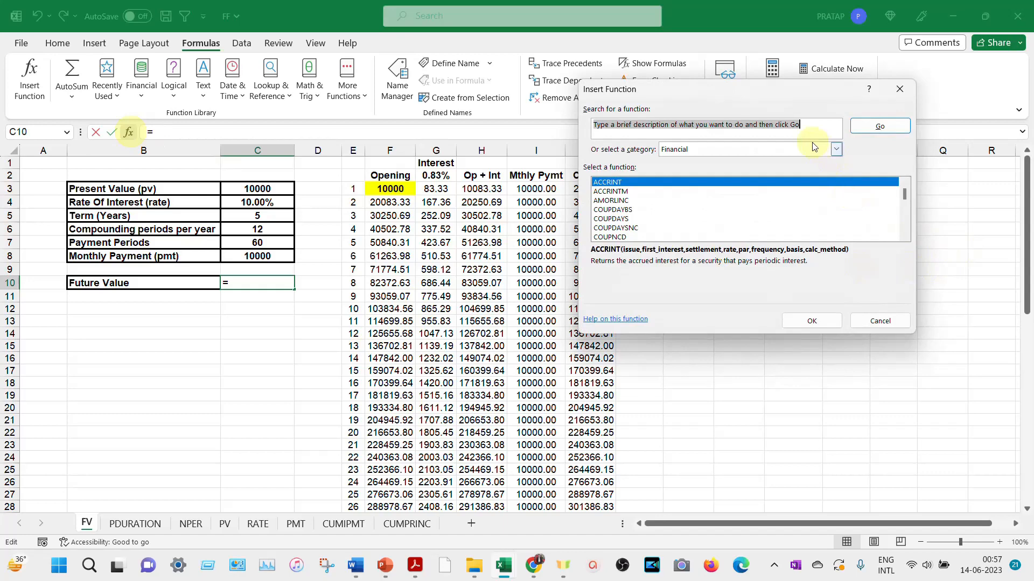
click(836, 149)
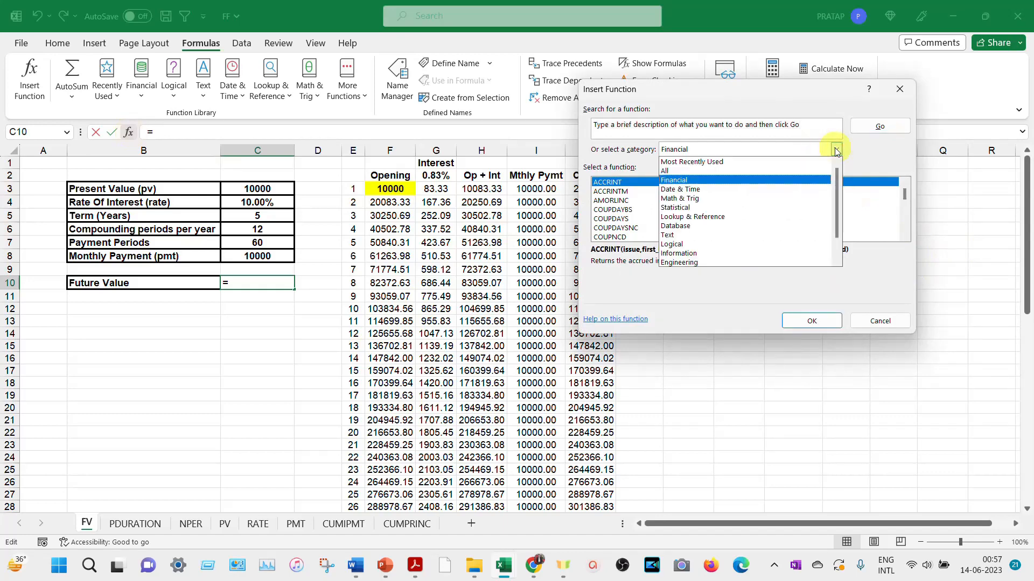
click(729, 183)
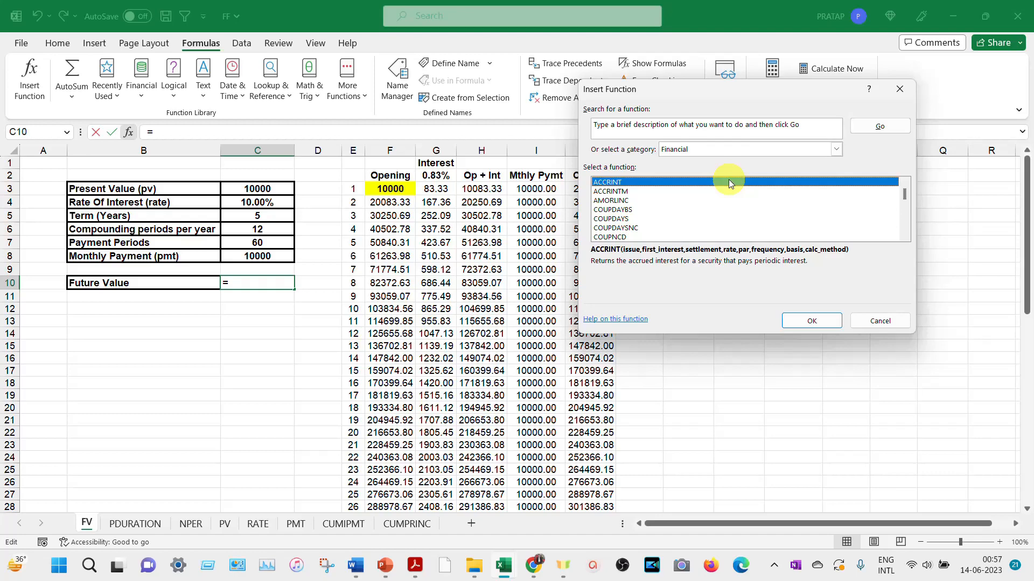
key(f)
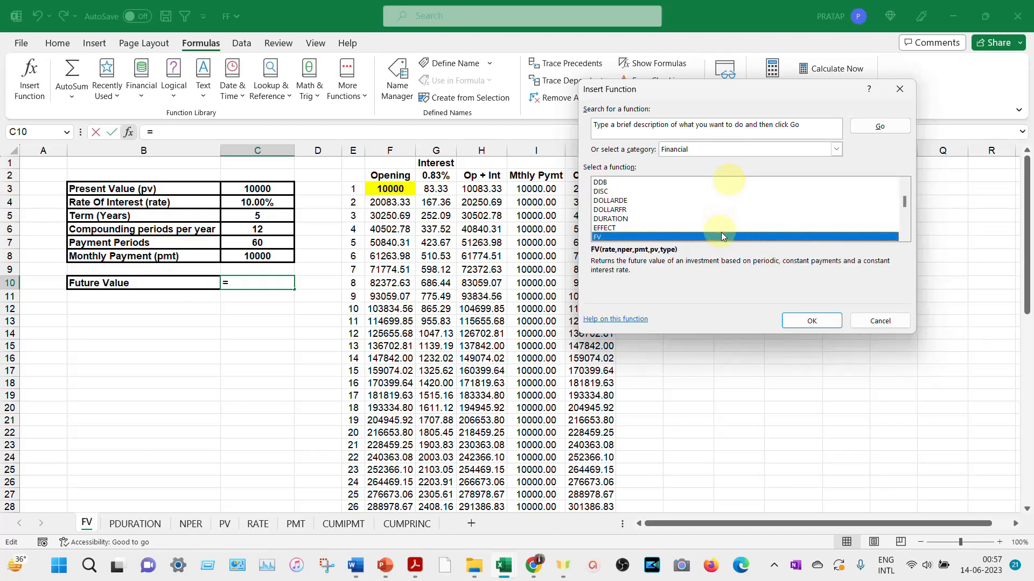
click(811, 319)
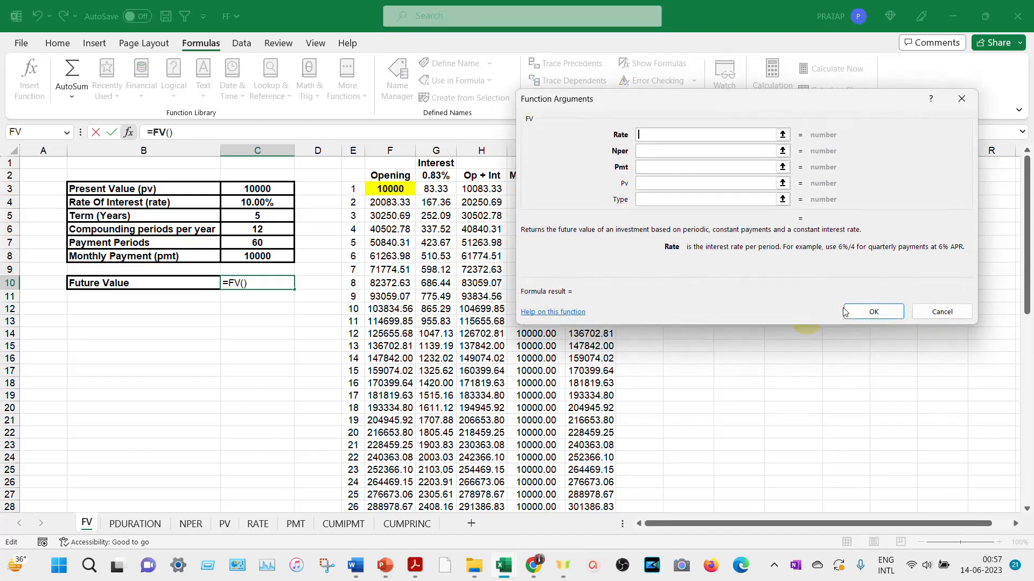
key(Escape)
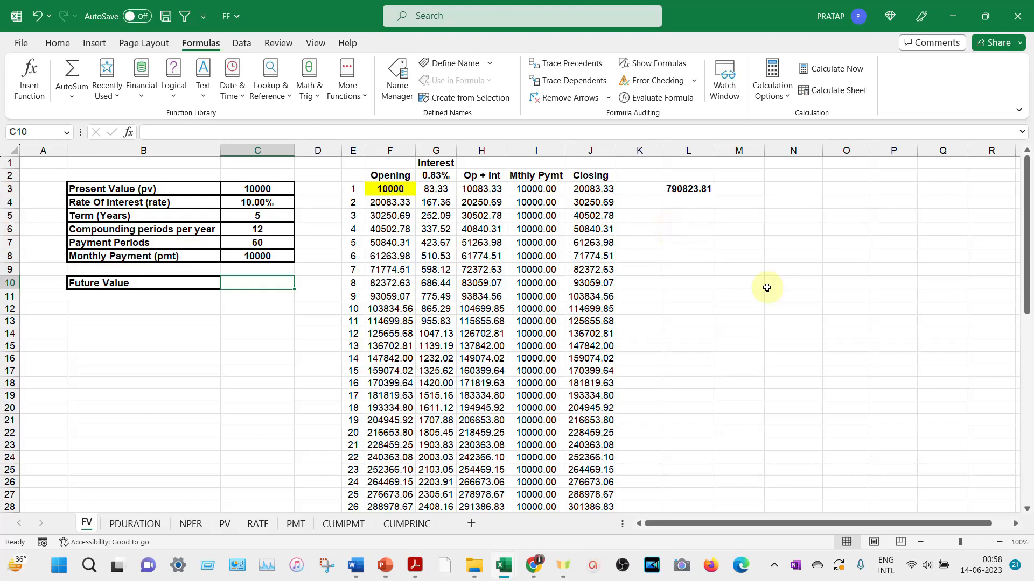
- Start an FV function in Future Value cell C10 with G2 as the rate and C7 as the number of periods
click(257, 283)
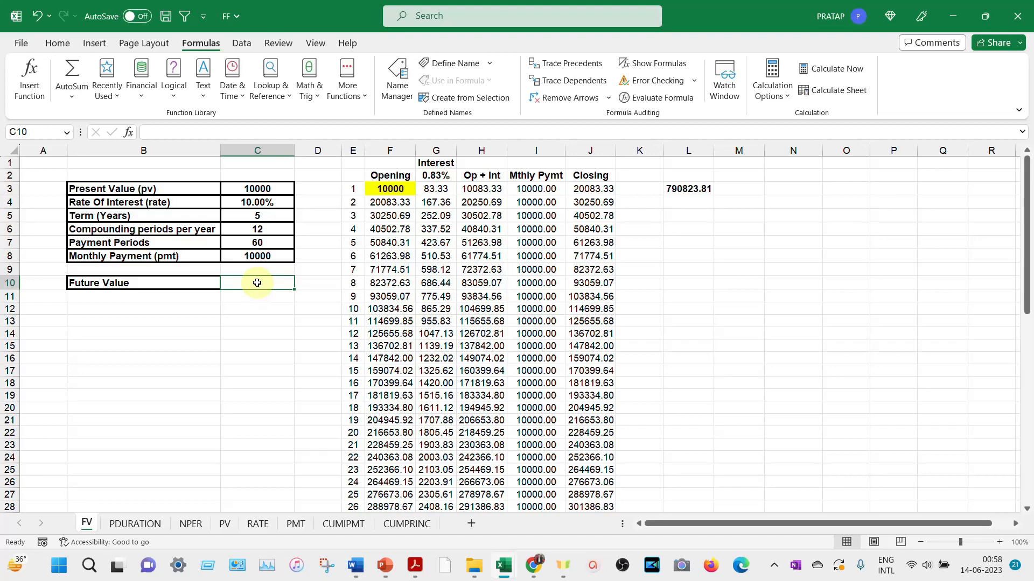
click(143, 97)
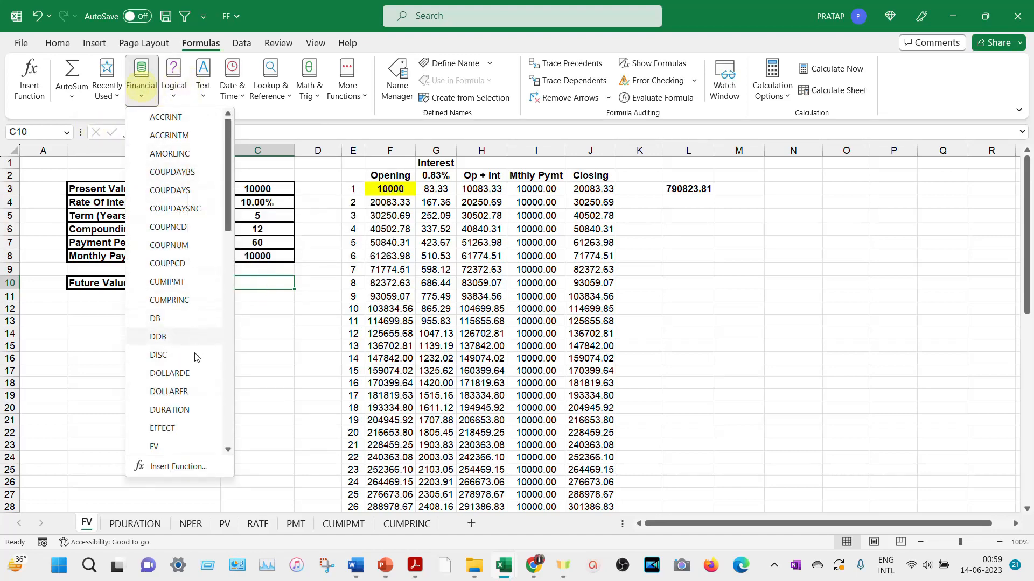
click(162, 447)
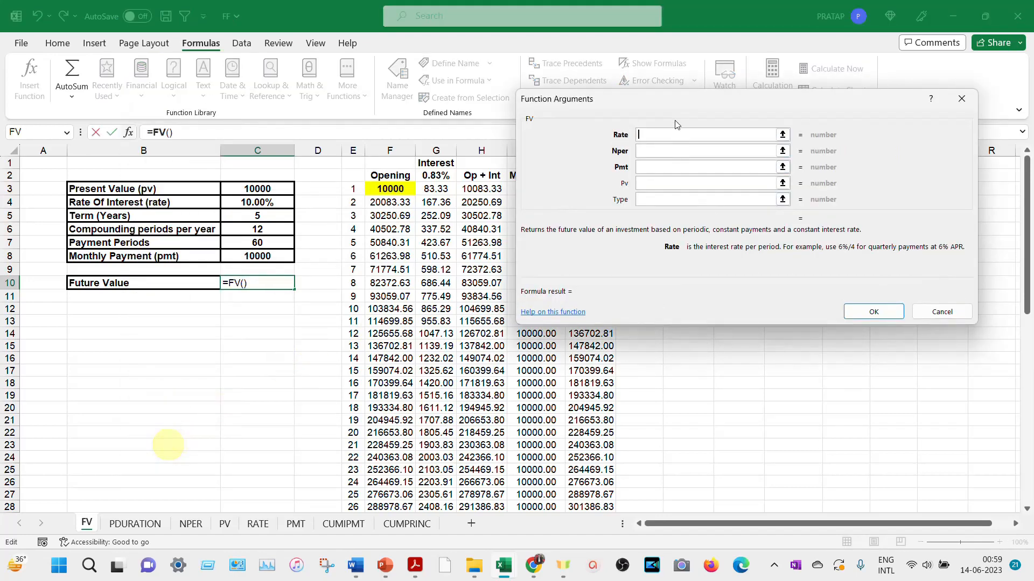
drag(686, 106, 678, 170)
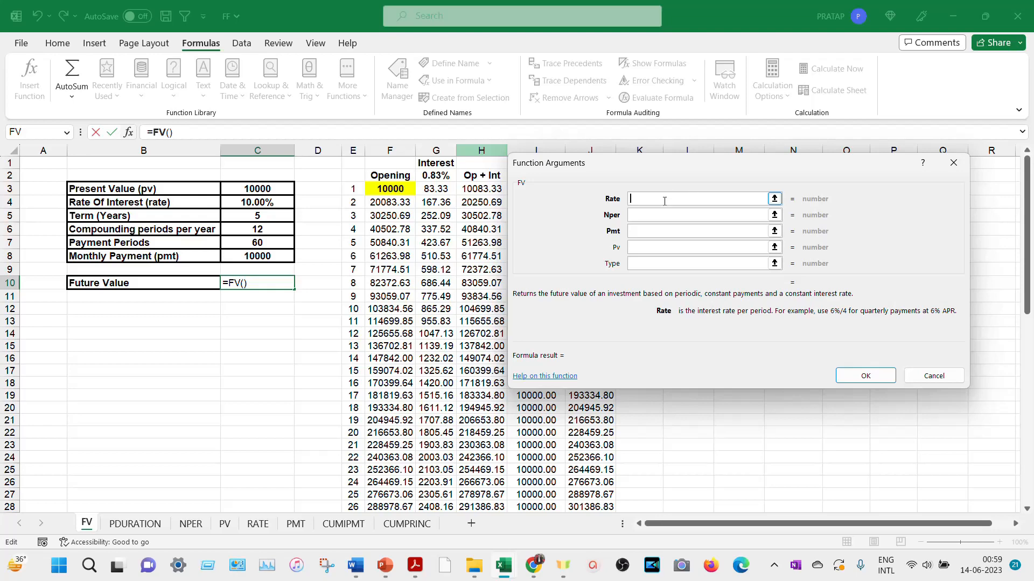
click(438, 175)
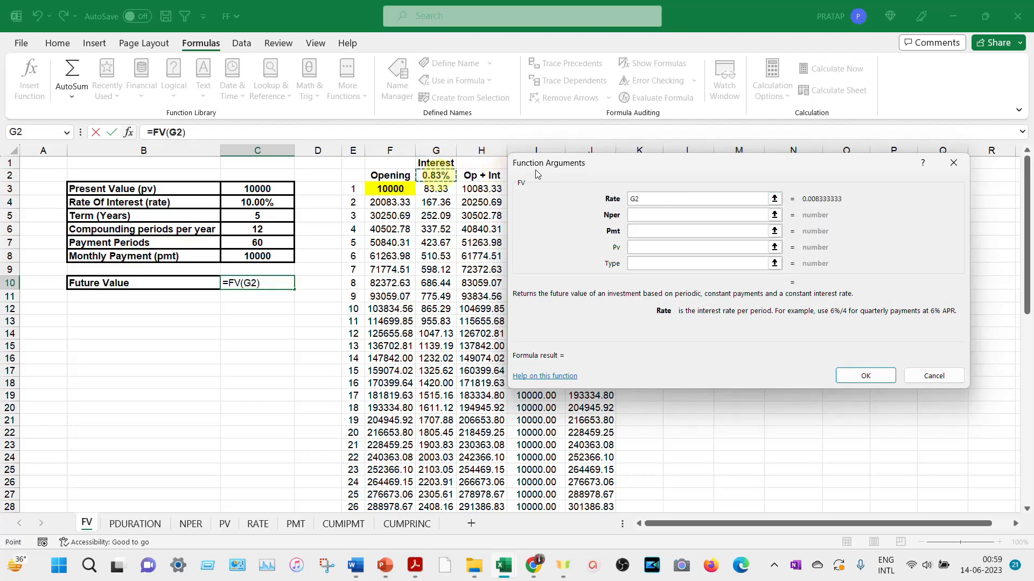
click(657, 215)
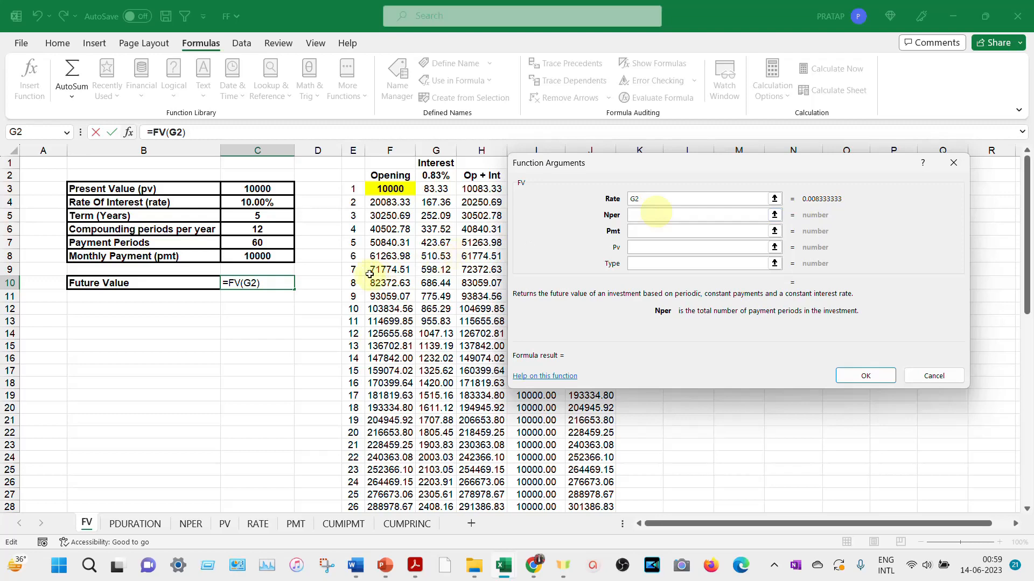
click(277, 242)
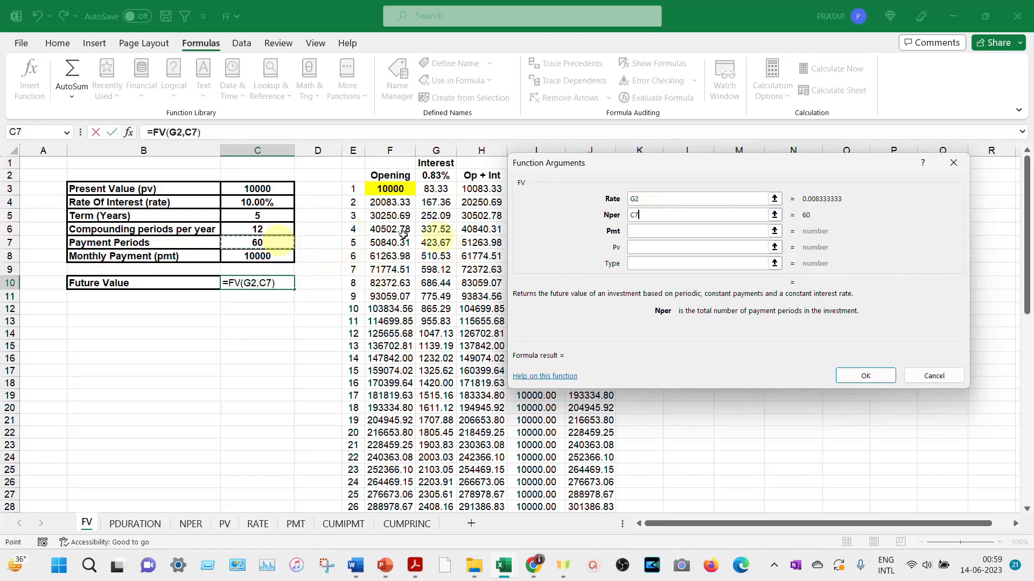
- Complete the FV function with -C8 as the payment and -C3 as the present value, leaving the payment type blank
click(641, 233)
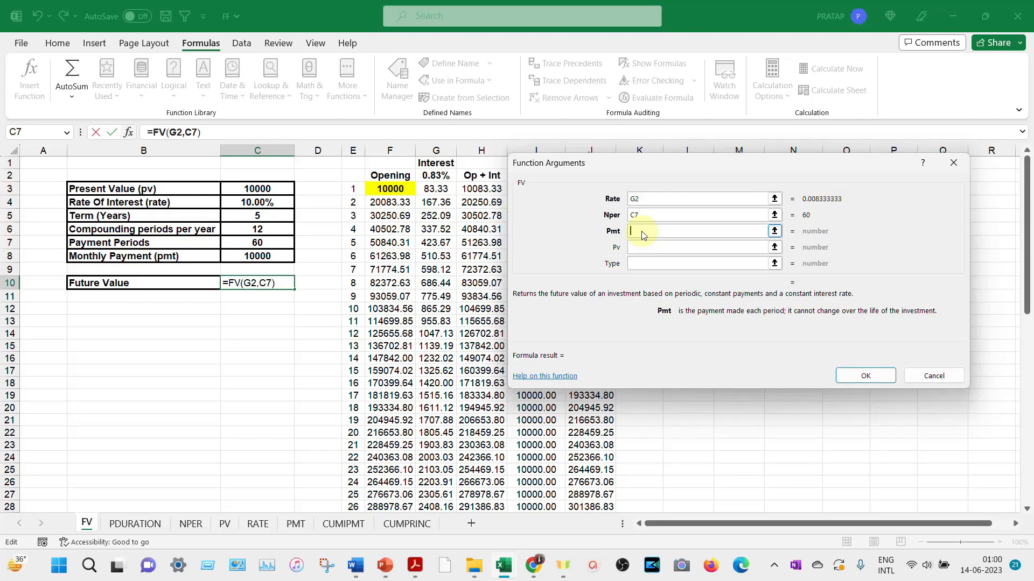
text(-)
click(255, 258)
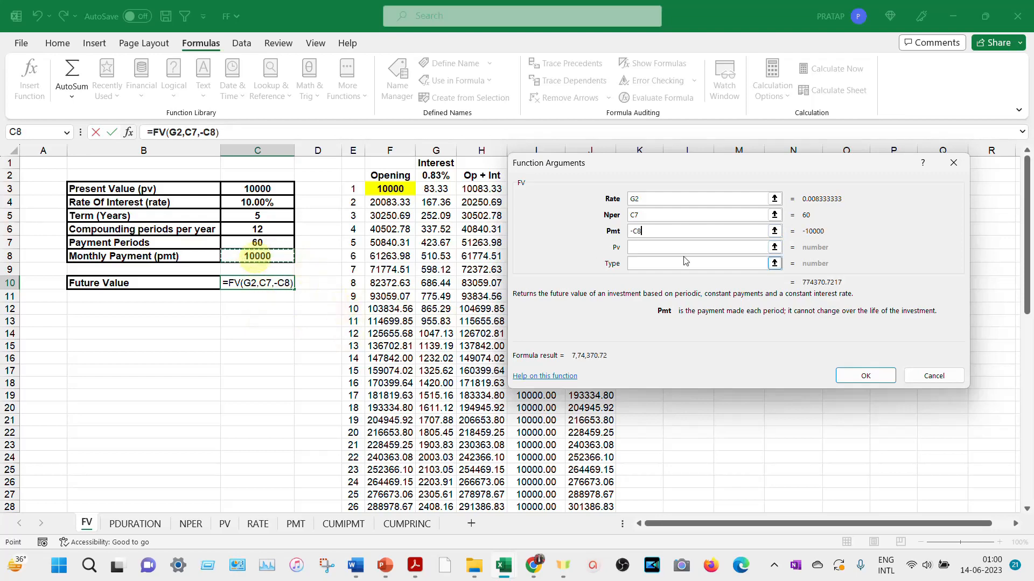
click(670, 248)
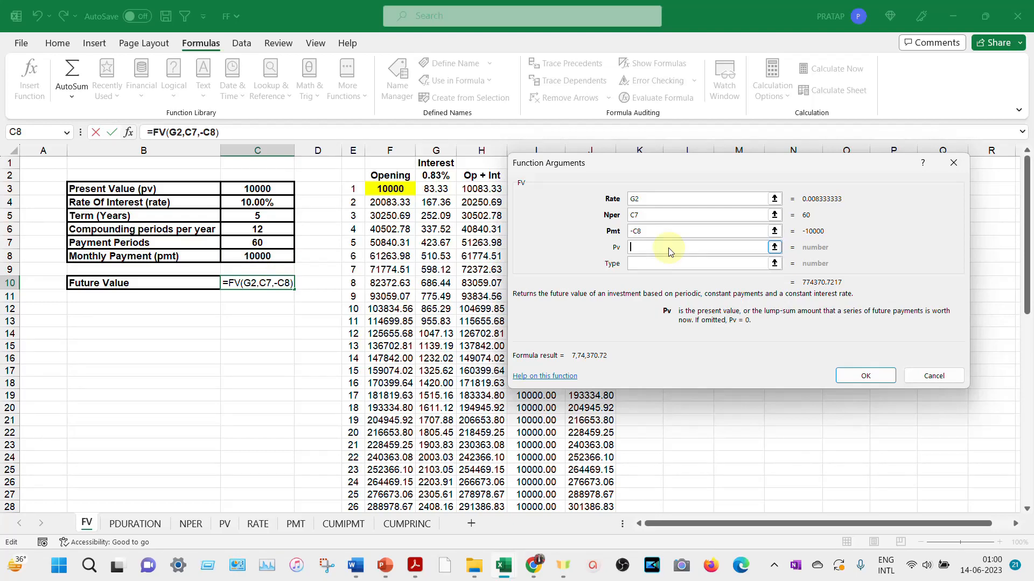
text(-)
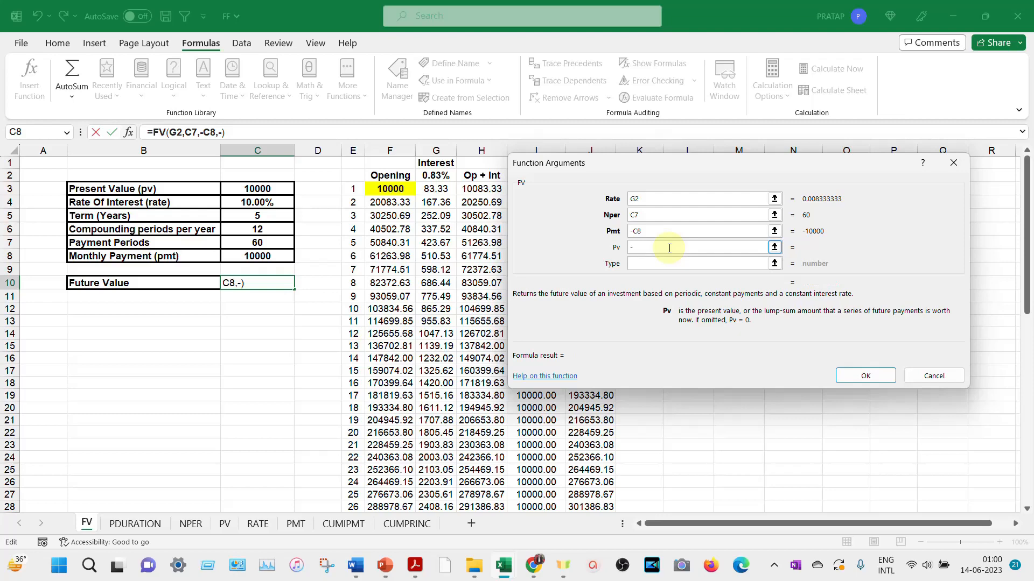
click(270, 189)
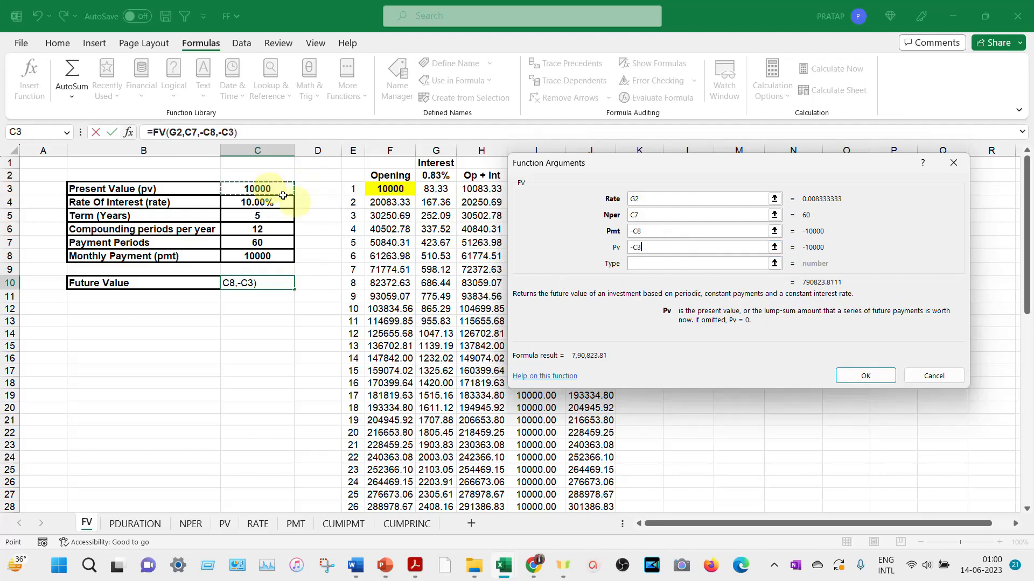
click(669, 264)
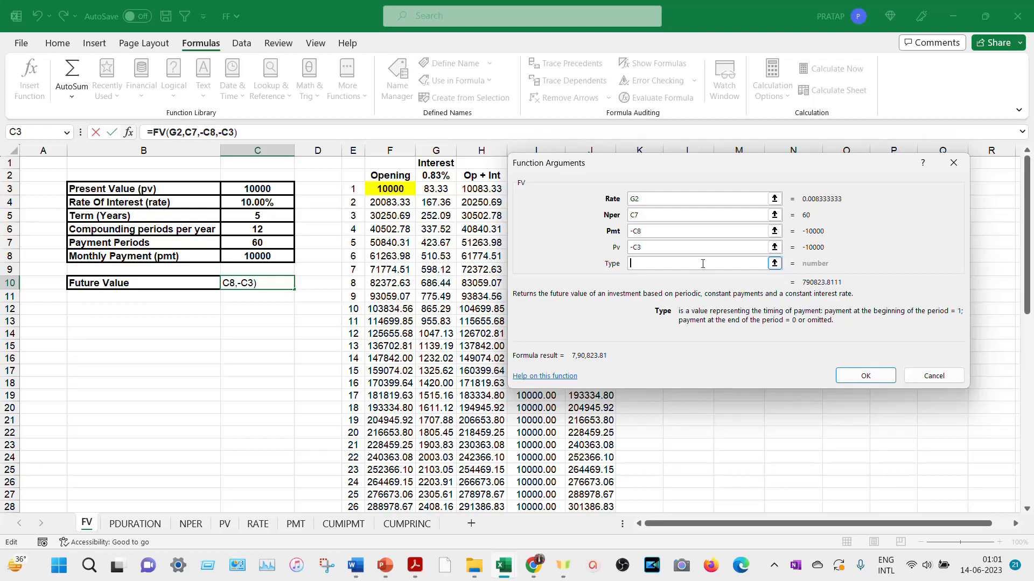
click(865, 376)
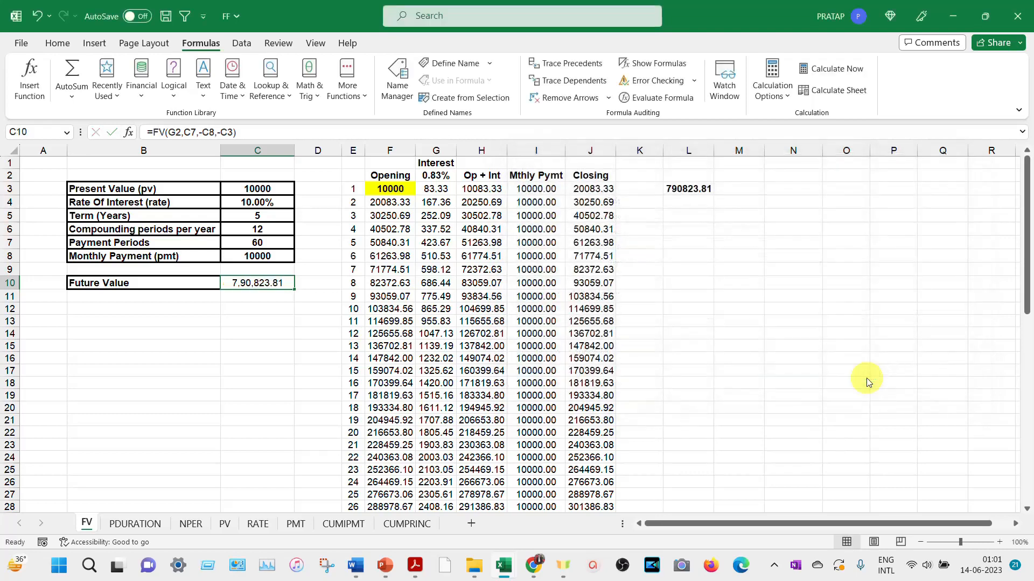
- Compare the Future Value result in C10 with the schedule's final closing balance linked in L3
click(246, 283)
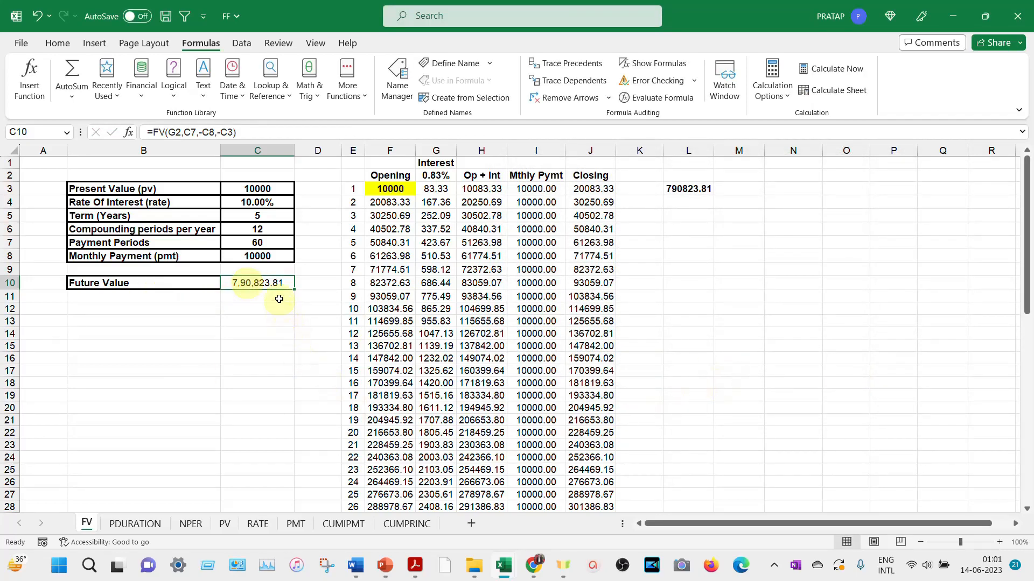
click(691, 189)
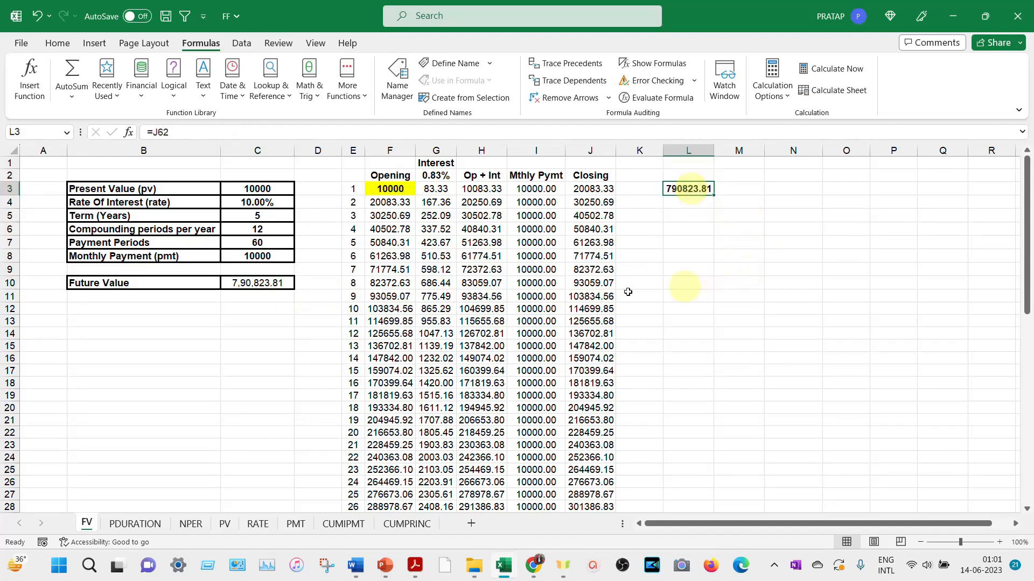
scroll(544, 238, down, 1)
scroll(544, 239, down, 2)
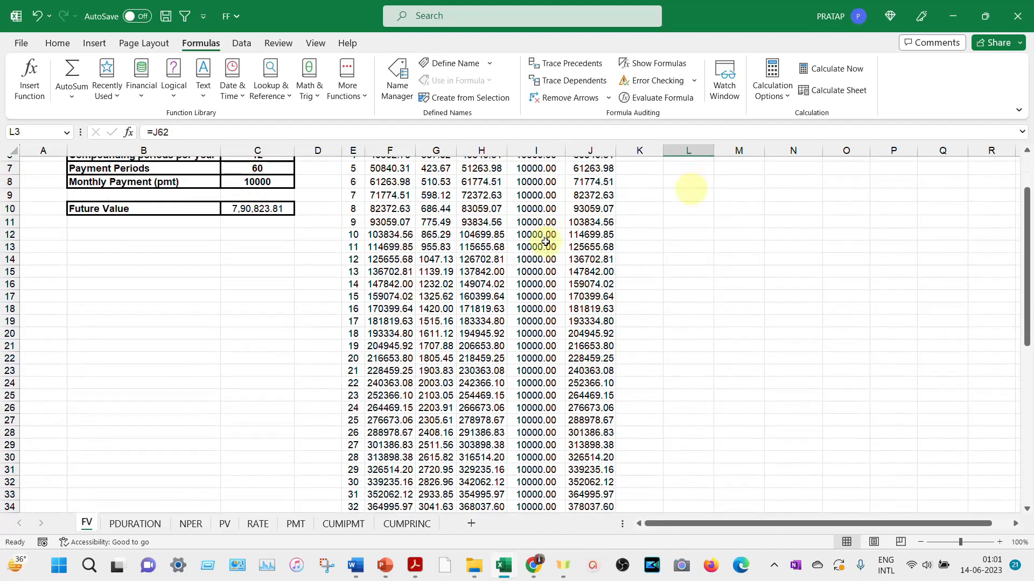
scroll(544, 239, up, 3)
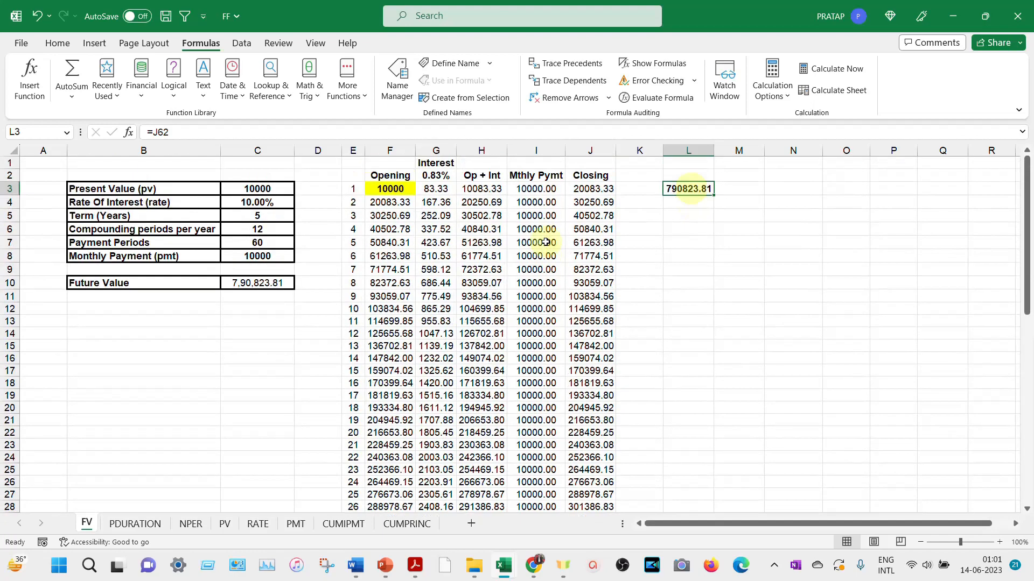
- Enter a check formula in M3 that subtracts the Future Value in C10 from the closing balance in L3
click(753, 187)
text(=)
key(Left)
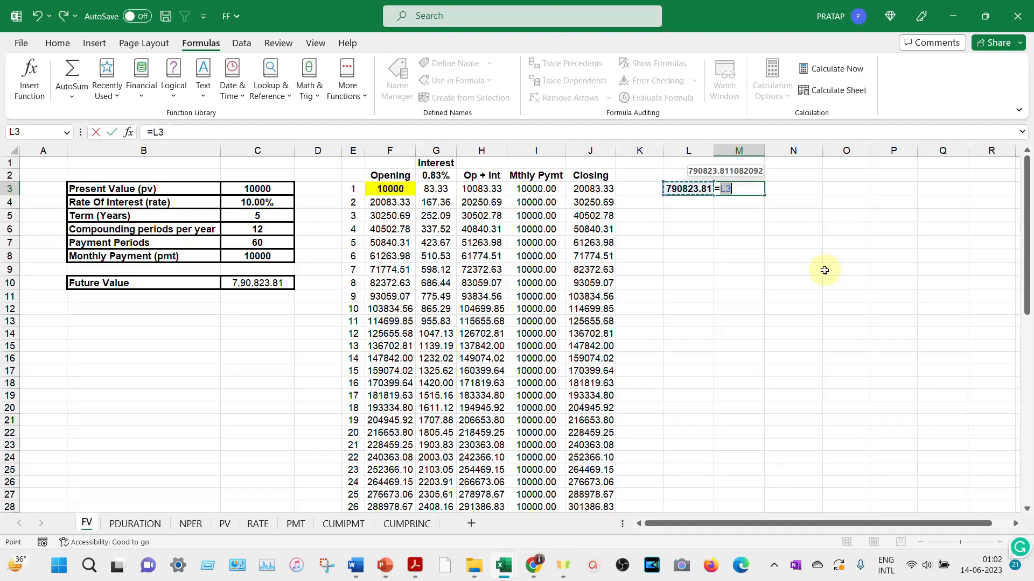
text(-)
key(Left)
key(Left)
key(Left)
key(Left)
key(Left)
key(Left)
key(Left)
key(Left)
key(Left)
key(Left)
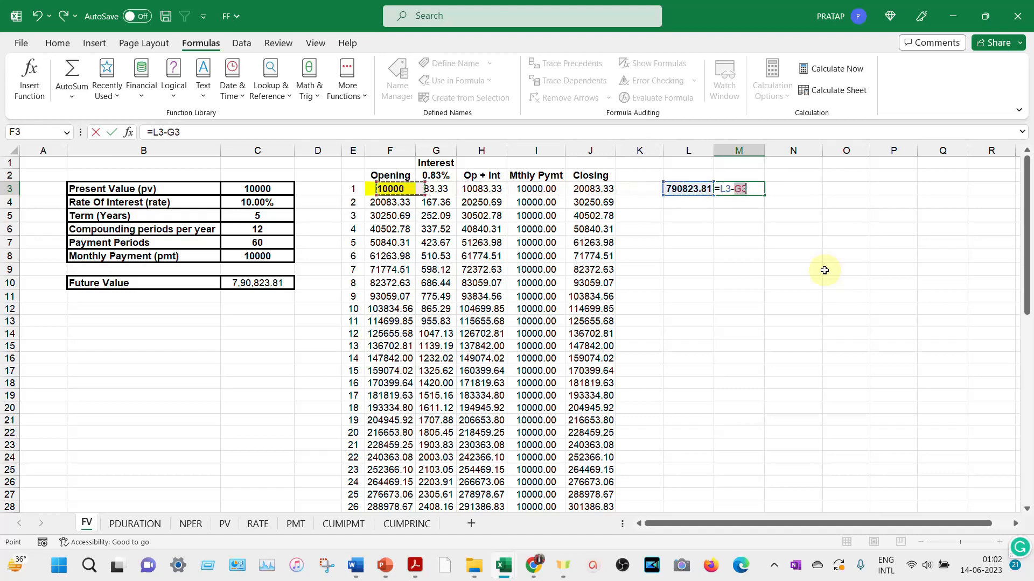
key(Down)
key(Down)
key(Down)
key(Down)
key(Down)
key(Down)
key(Down)
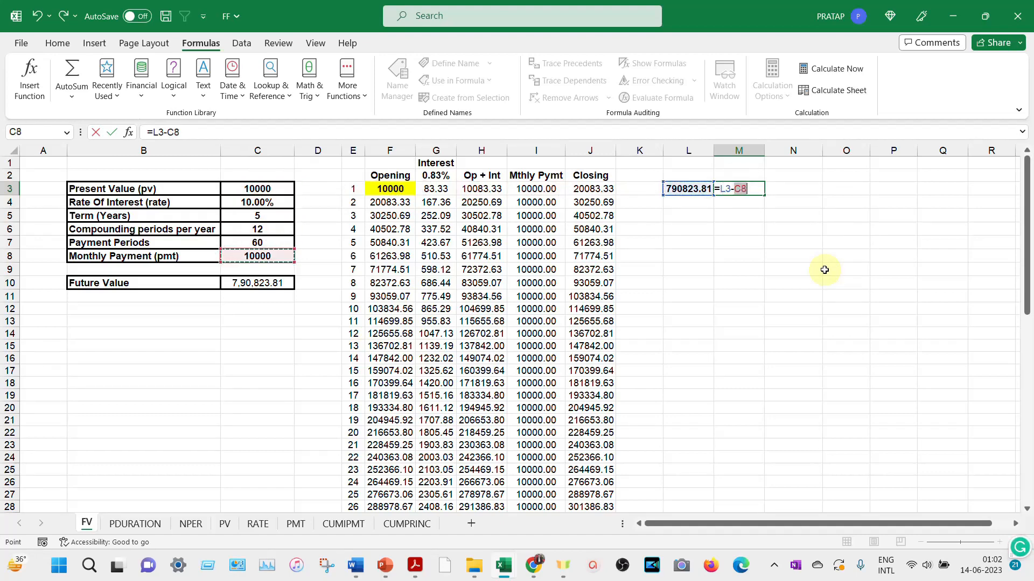
key(Return)
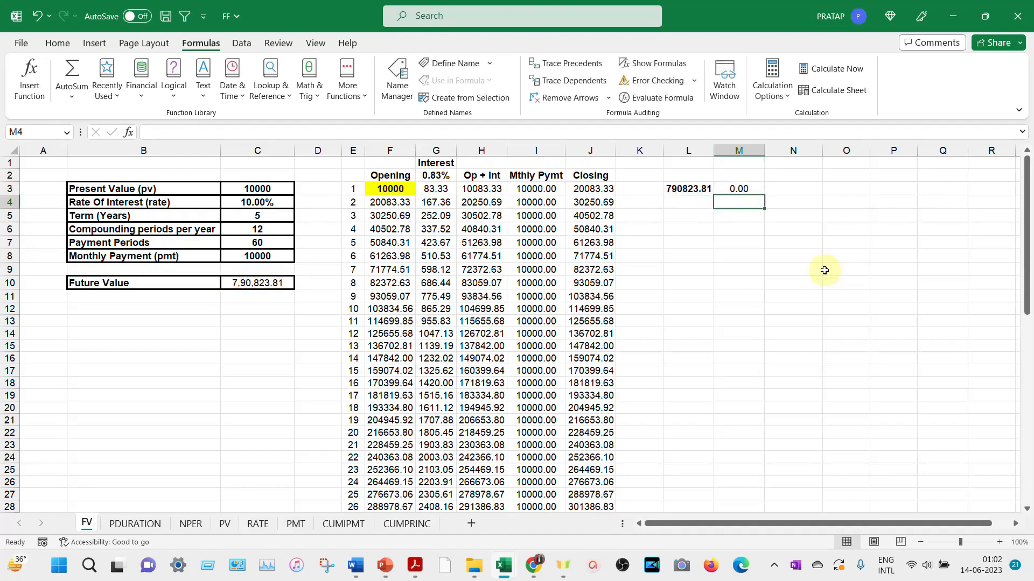
- Review the difference formula in M3 and the FV formula in C10 against the monthly schedule
click(741, 189)
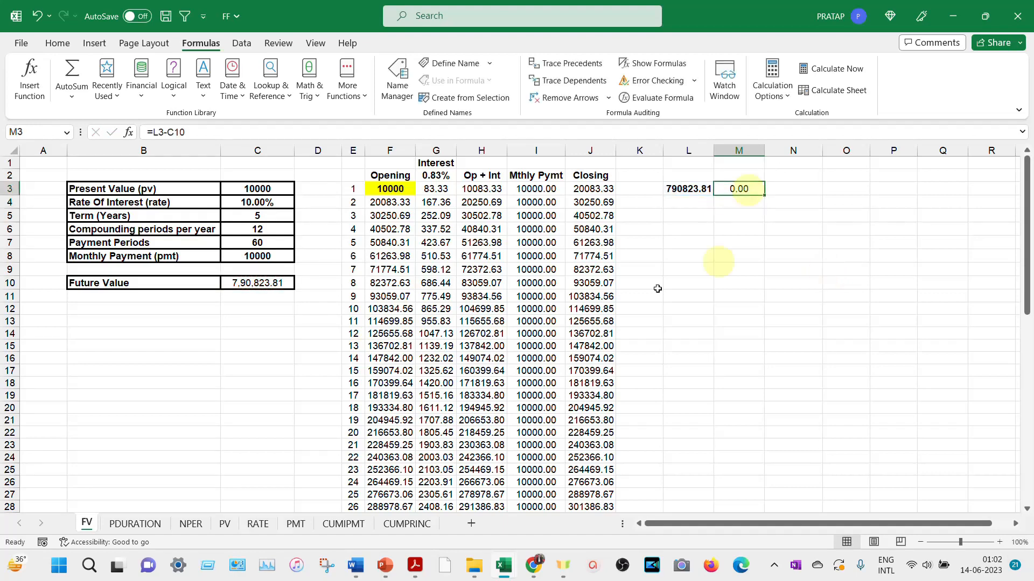
click(260, 286)
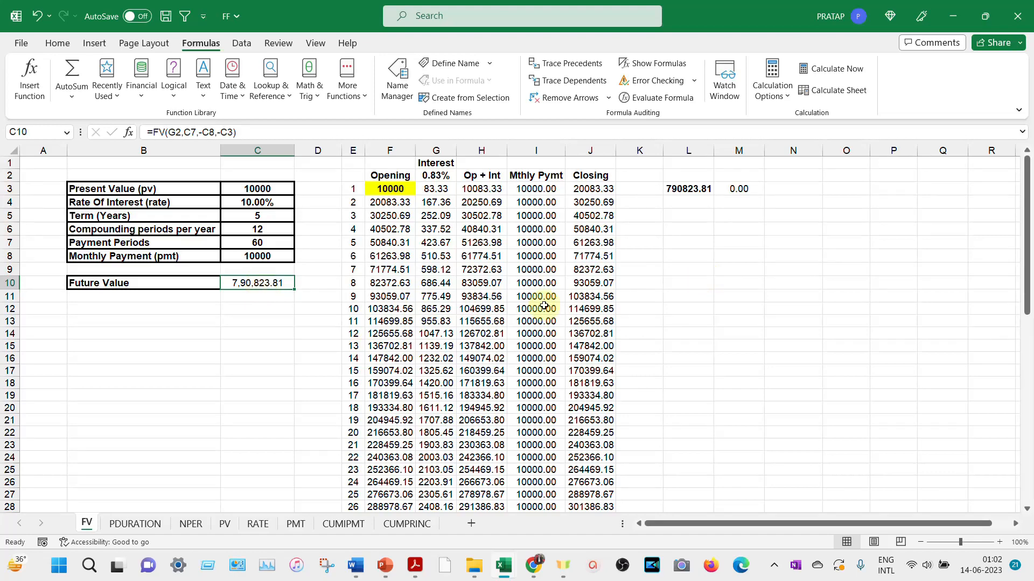
scroll(544, 306, down, 4)
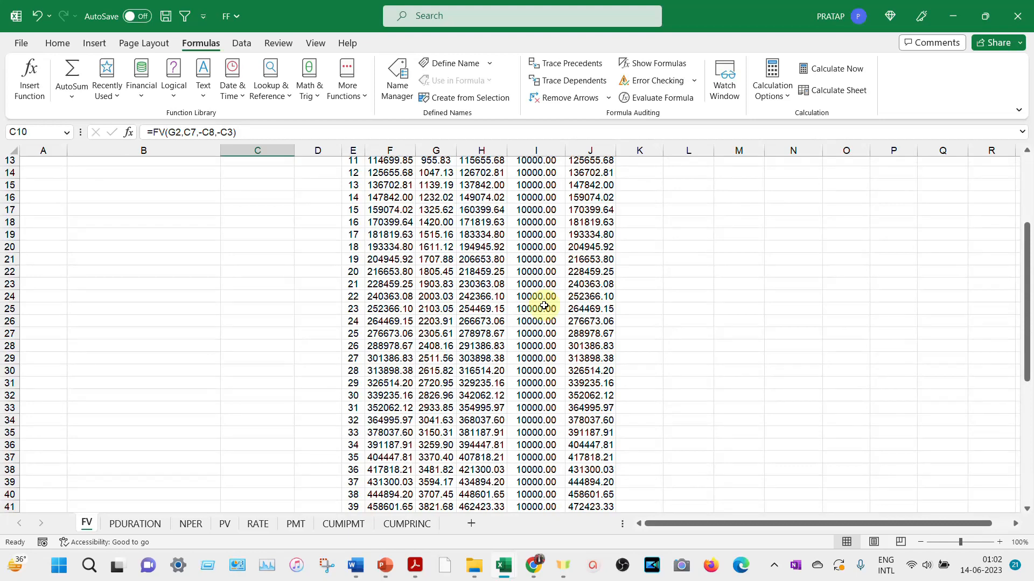
scroll(544, 306, up, 4)
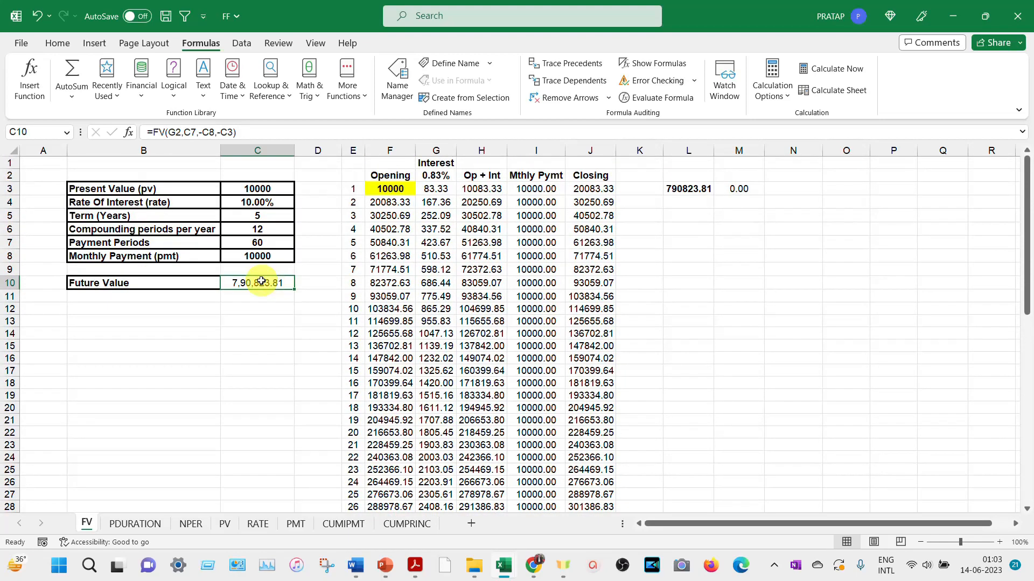
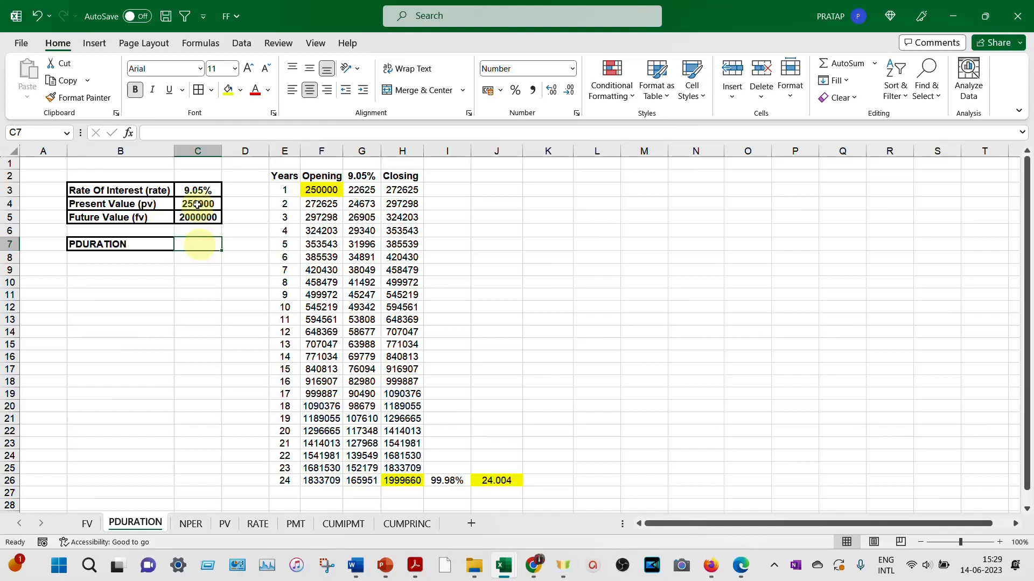
- Review the present value in C4, the future value in C5, and the first-year opening, interest and closing cells F3 to H3
click(197, 210)
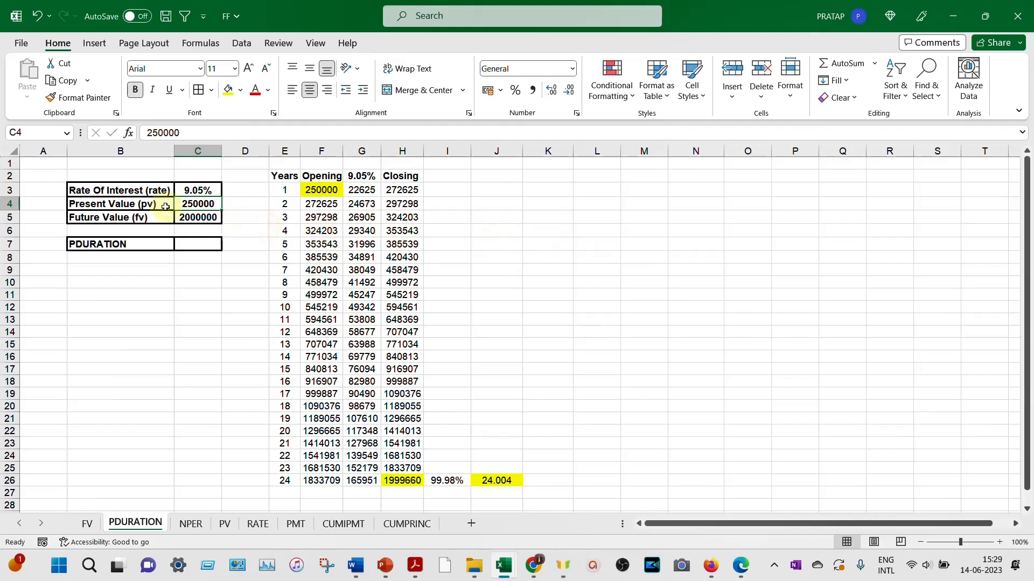
click(197, 216)
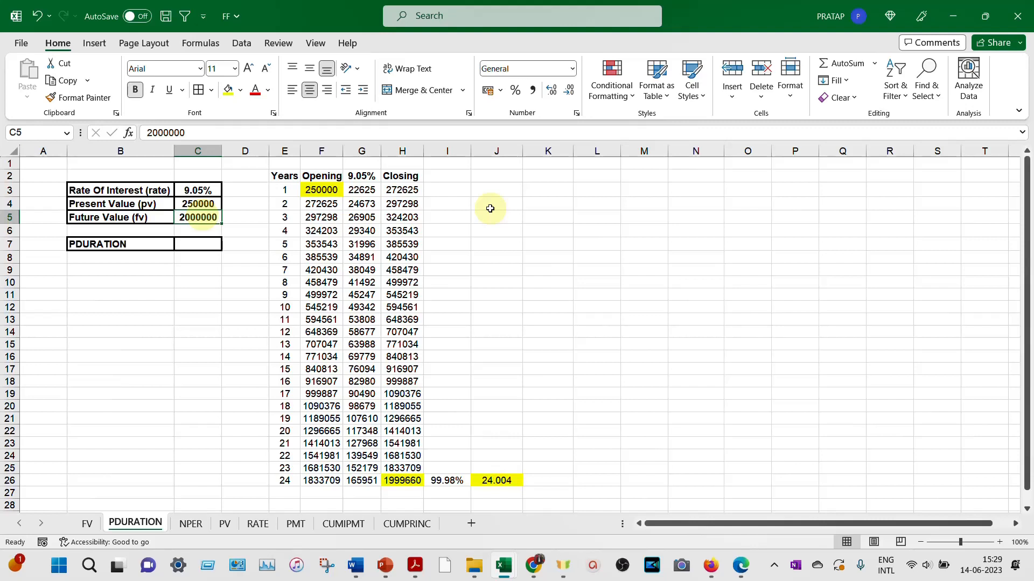
click(327, 191)
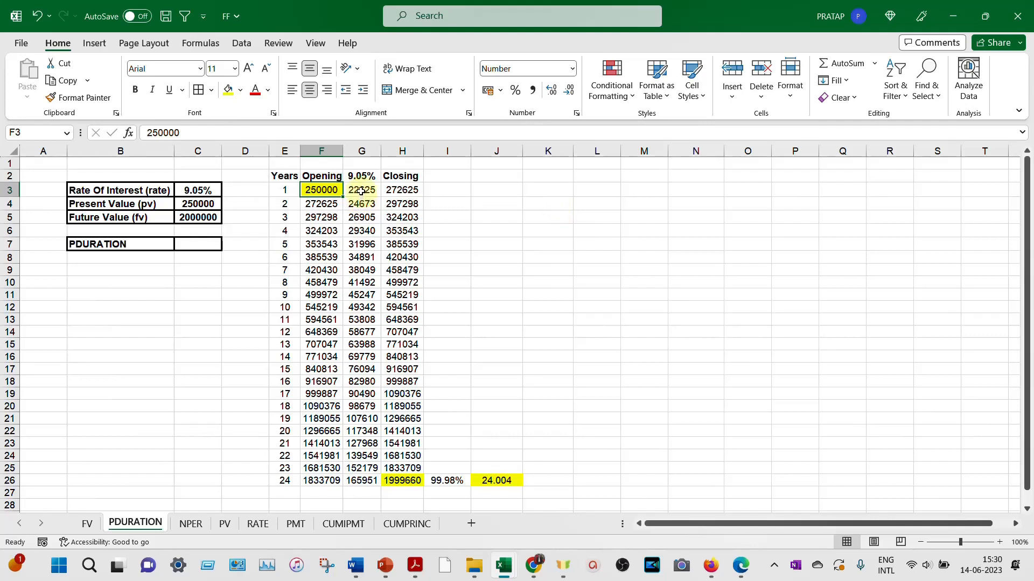
key(Right)
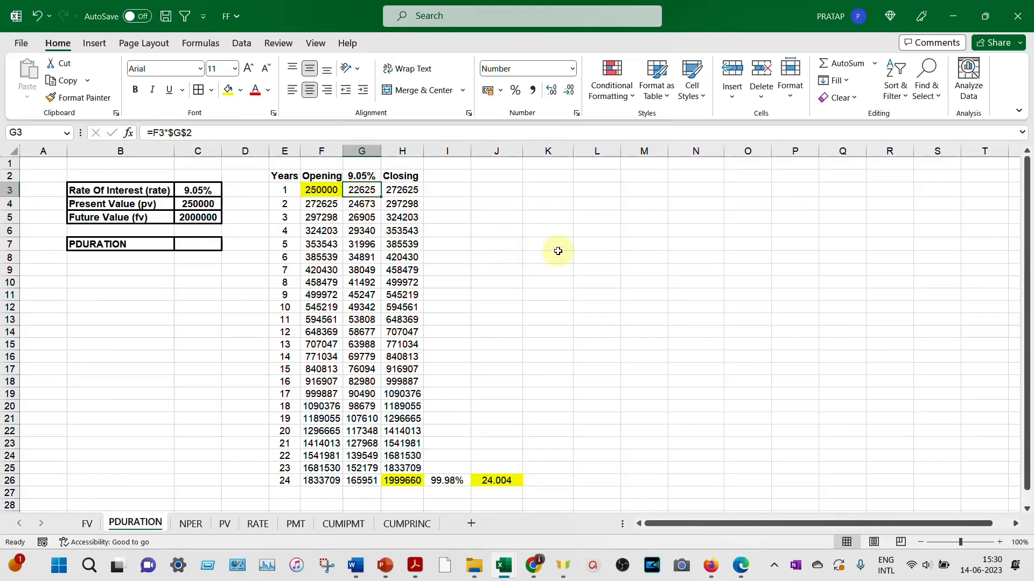
key(Right)
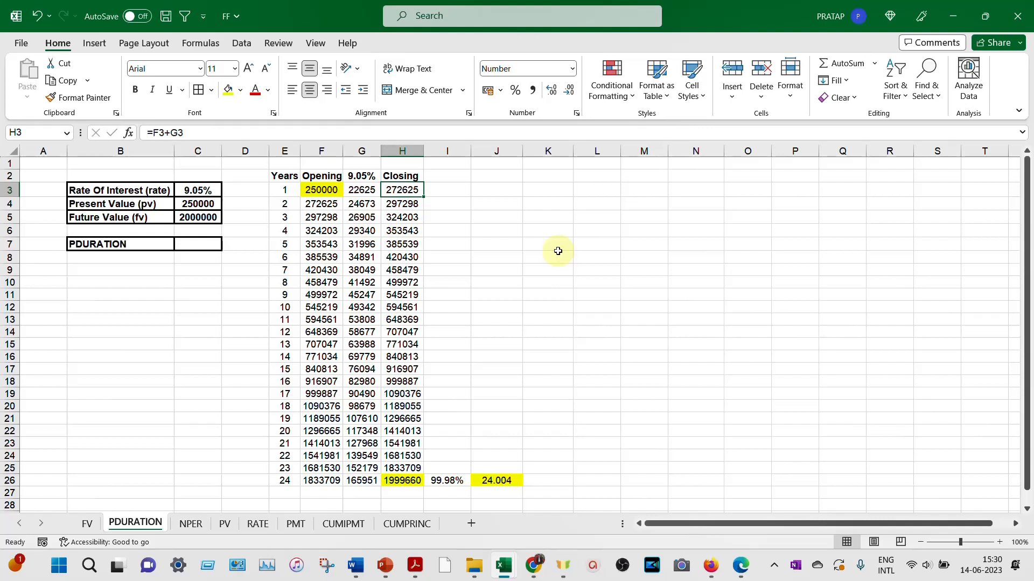
- Follow the yearly closing balances in column H down to year 24 in H26 and examine the duration formula in J26
key(Down)
key(Down)
key(Down)
key(Down)
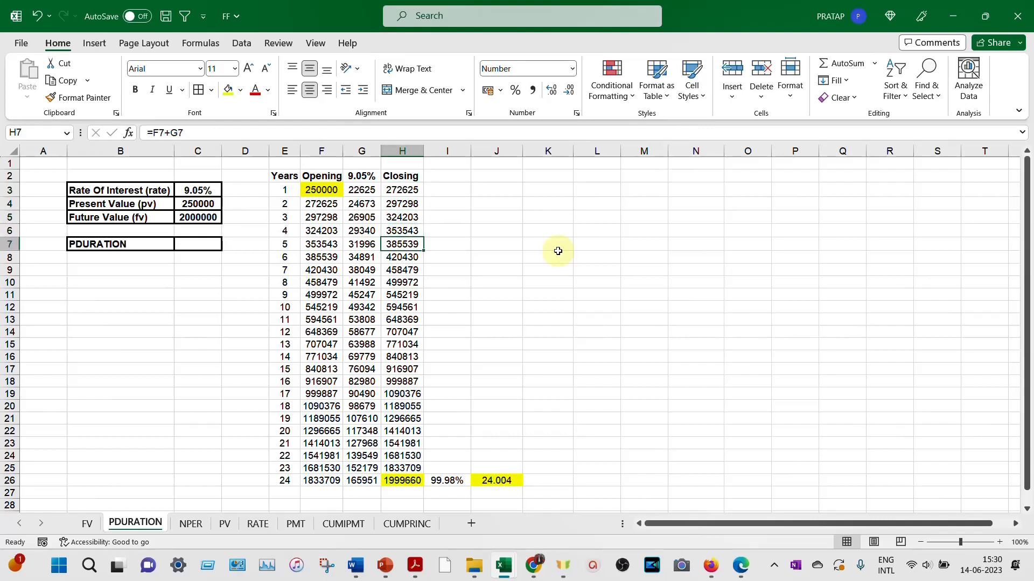
key(Down)
key(Down)
key(Down)
key(Down)
key(Down)
key(Down)
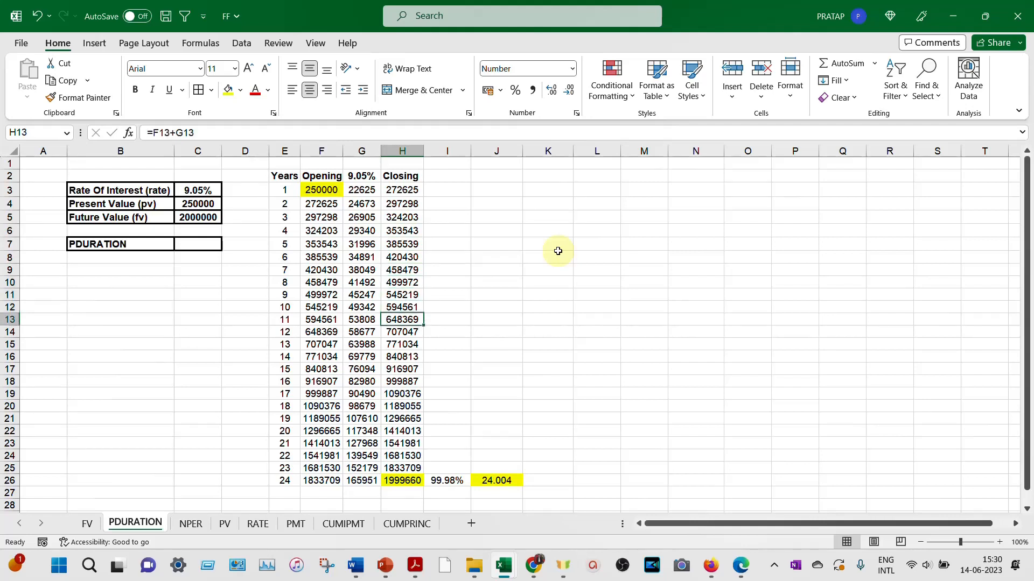
key(Down)
key(Down)
key(Down)
key(Down)
key(Down)
key(Down)
key(Down)
key(Down)
key(Down)
key(Down)
key(Down)
key(Down)
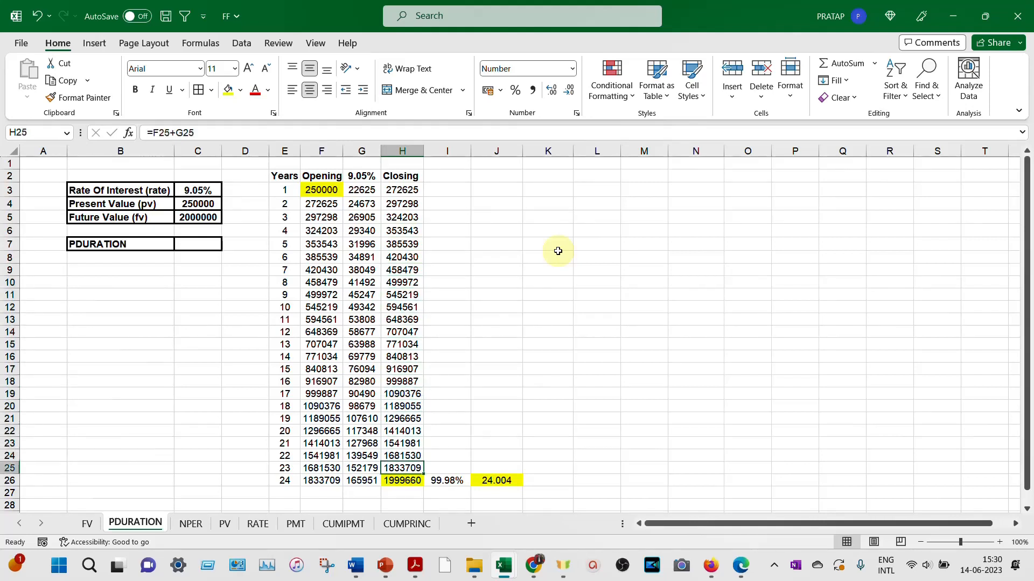
key(Down)
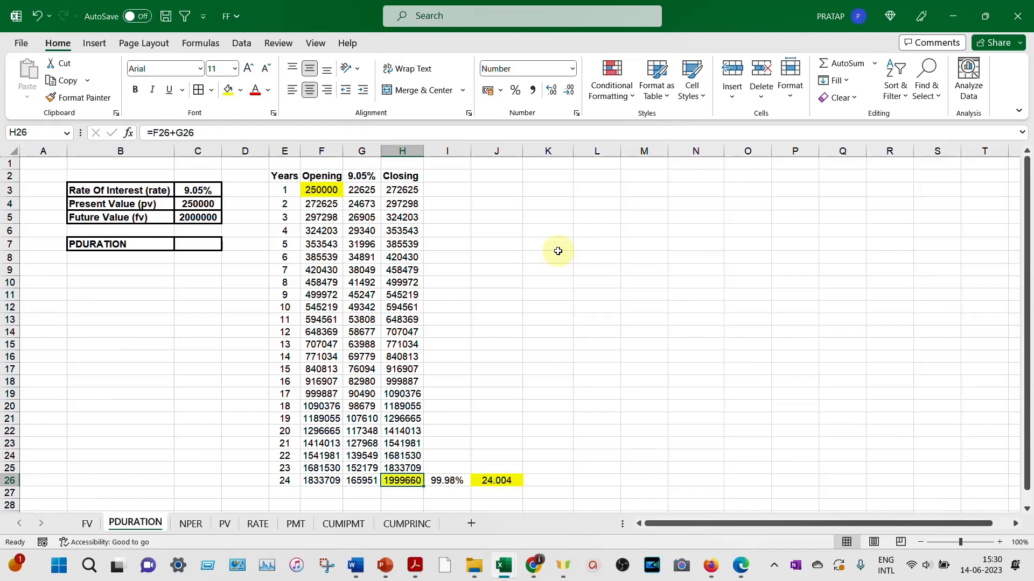
key(Right)
key(Right)
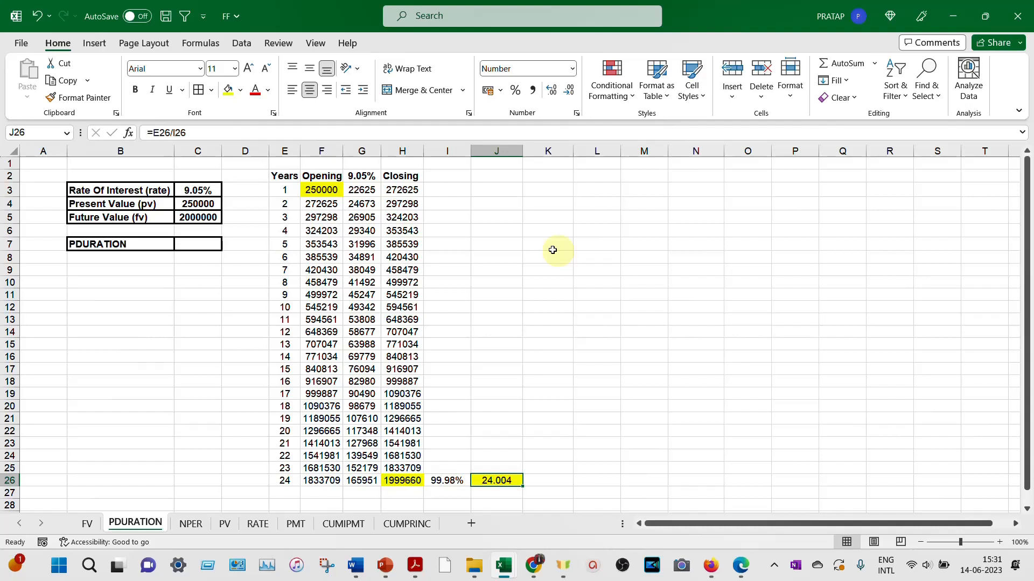
- Insert the PDURATION financial function into C7
click(195, 245)
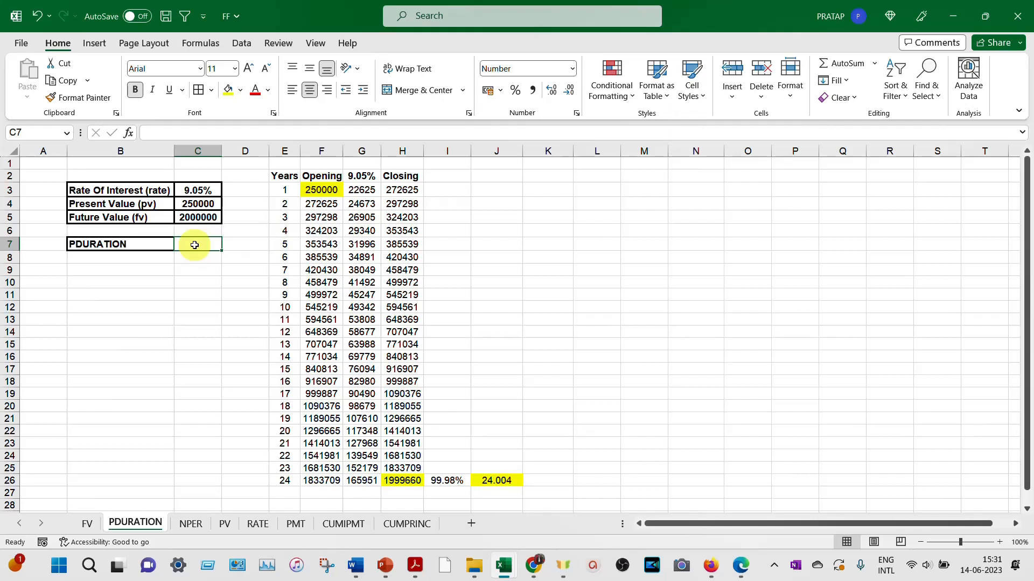
click(205, 45)
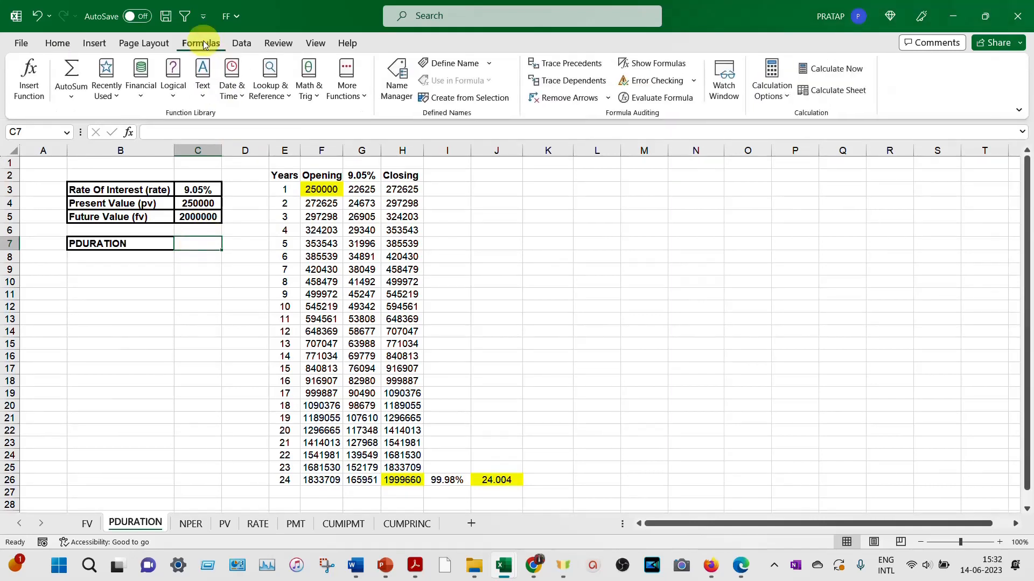
click(139, 92)
scroll(178, 183, down, 3)
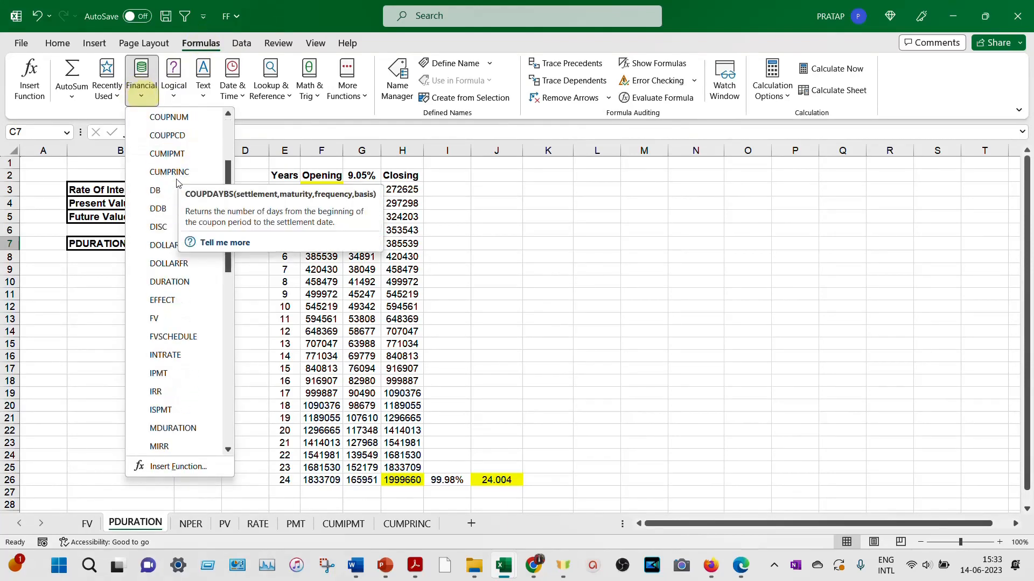
scroll(176, 183, down, 2)
scroll(177, 185, down, 3)
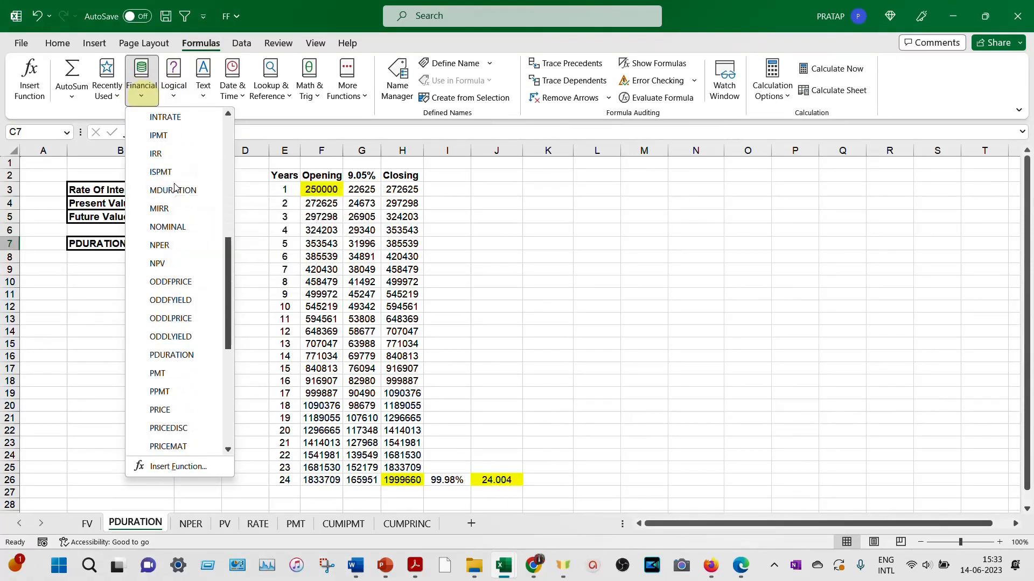
click(180, 320)
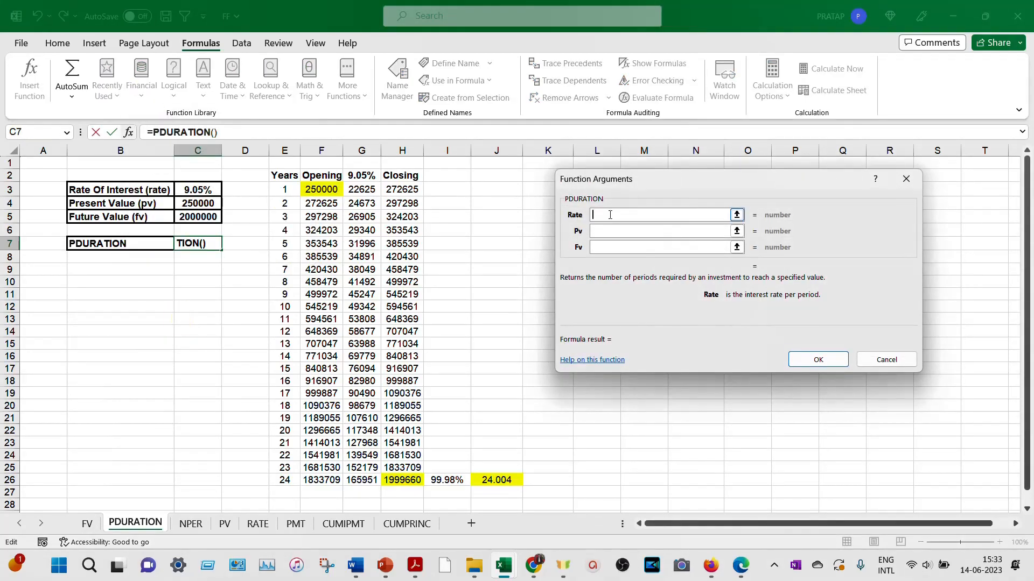
- Complete the PDURATION function with G2 as the rate, C4 as the present value and C5 as the future value, and compare it with J26
click(361, 175)
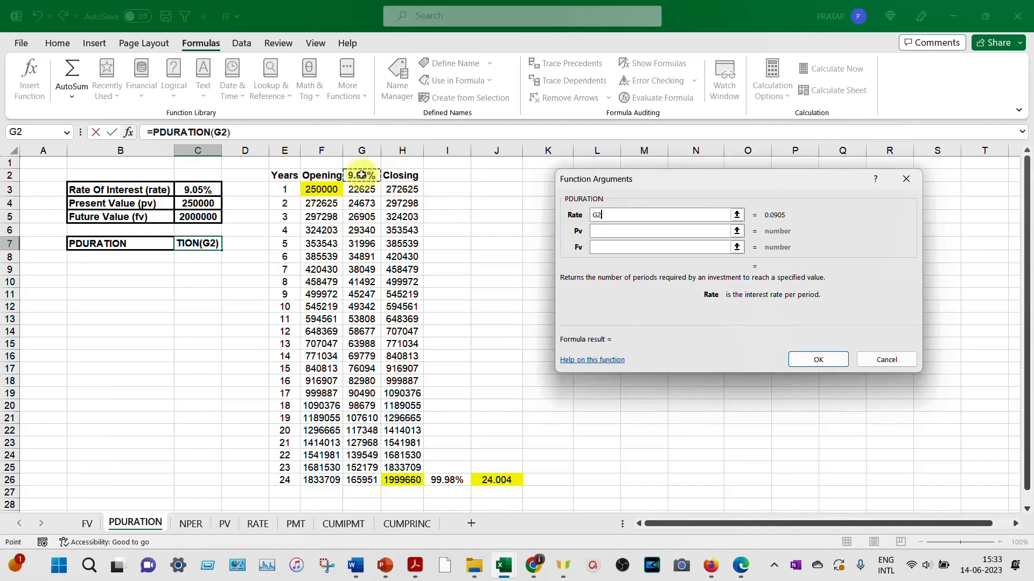
click(629, 231)
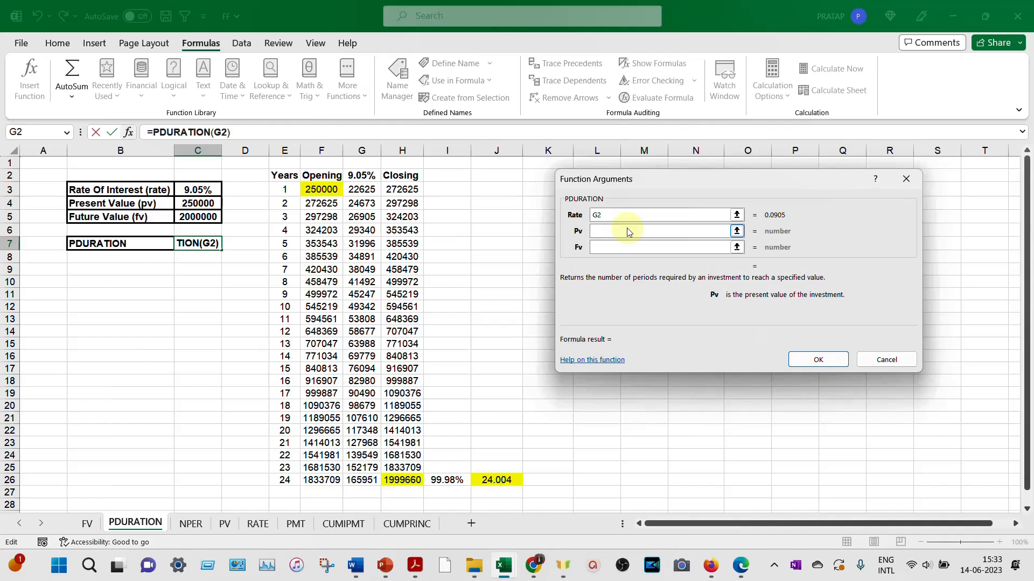
click(198, 203)
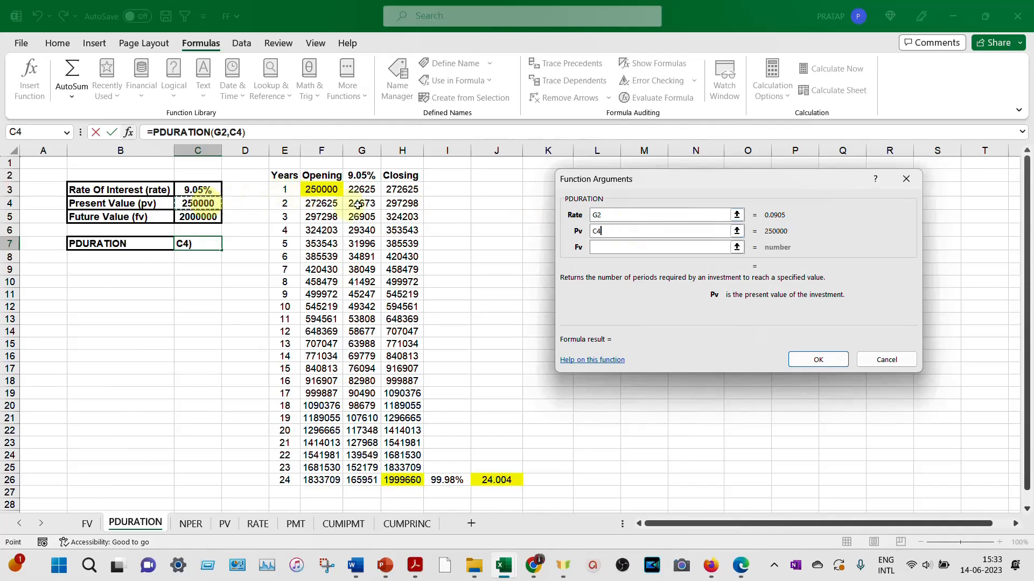
click(610, 249)
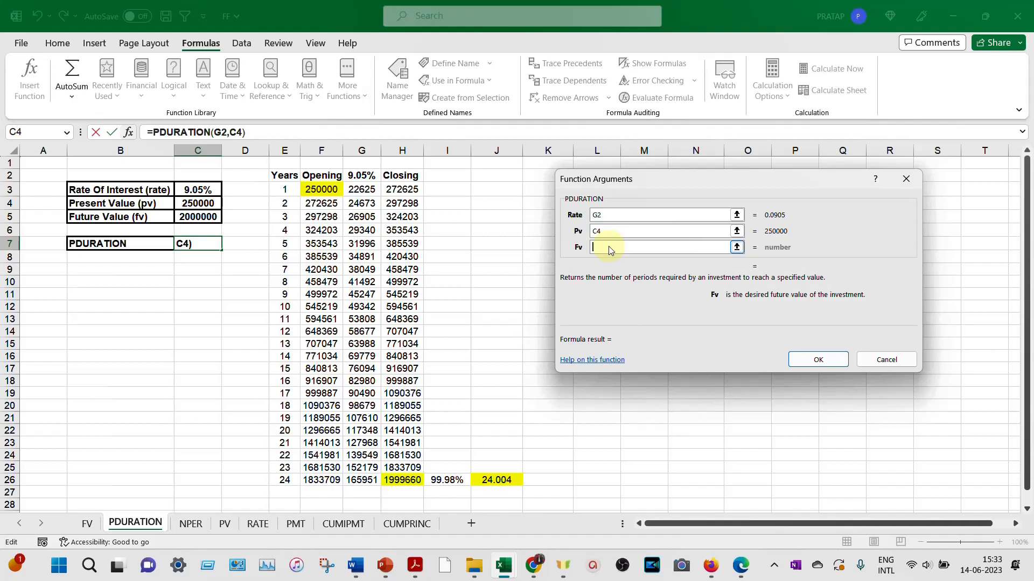
click(197, 217)
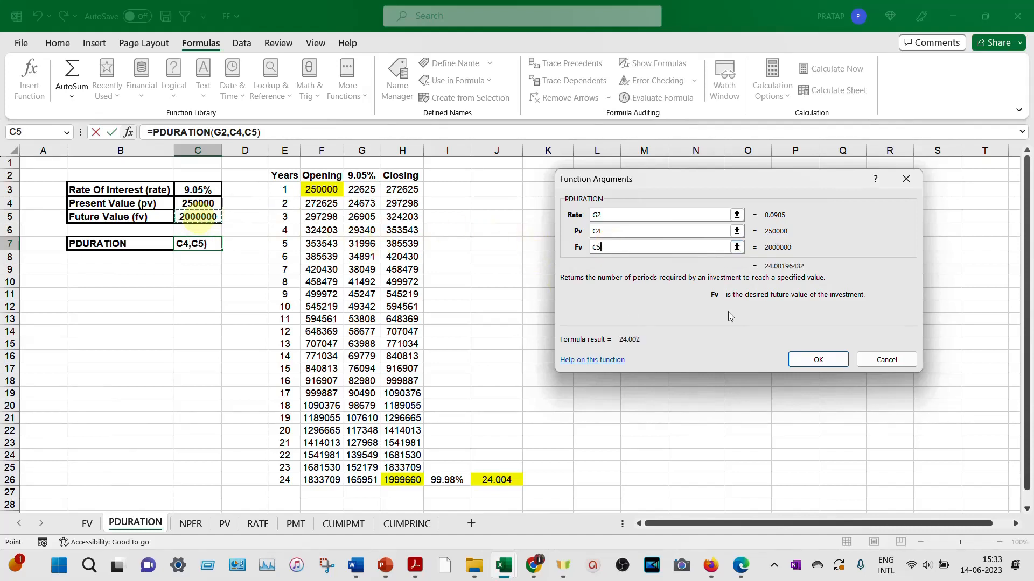
click(819, 360)
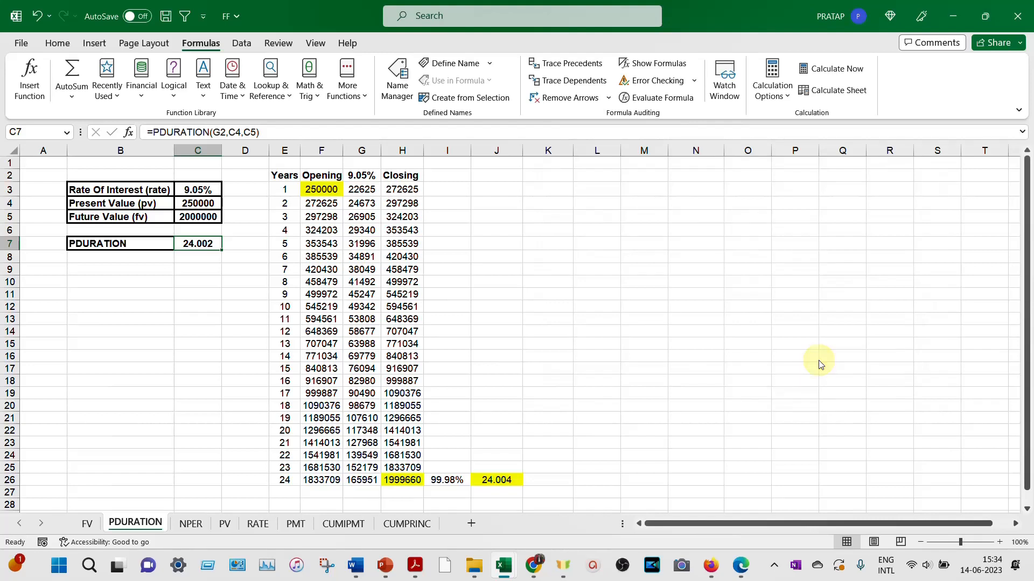
click(497, 481)
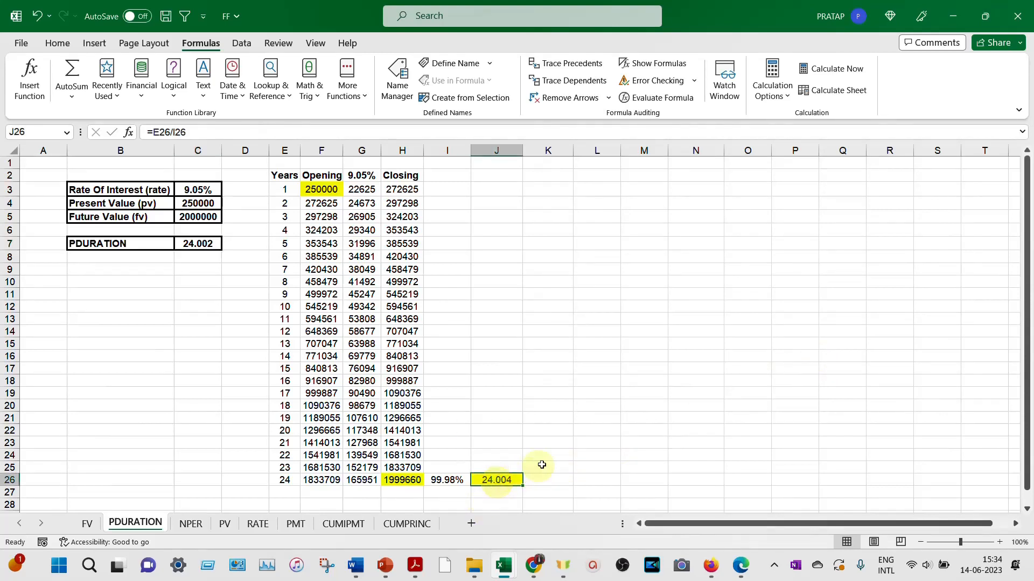
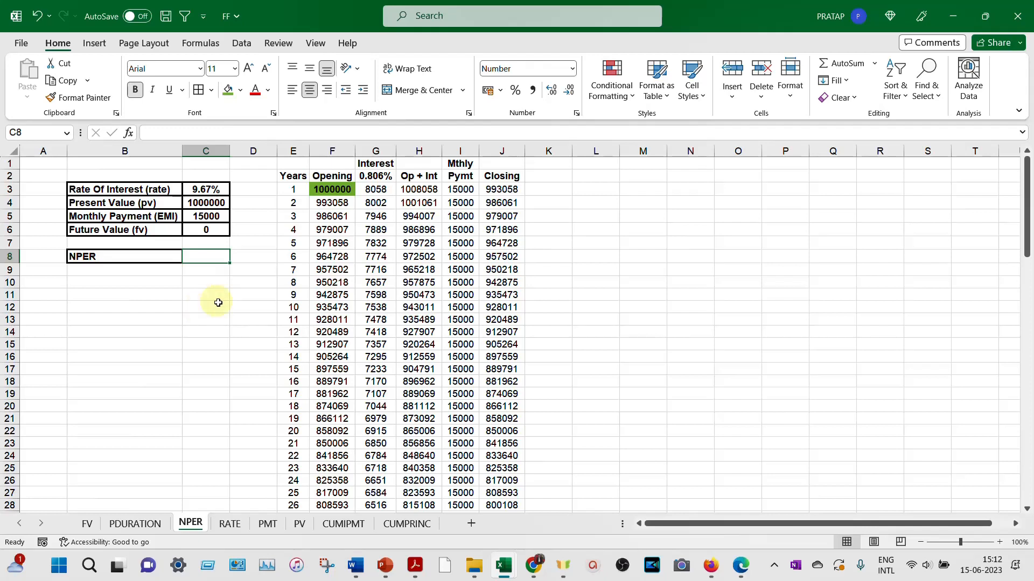
- Follow the loan schedule from the opening balance in F3 down to the last period in E98 and examine closing balance J98
click(339, 191)
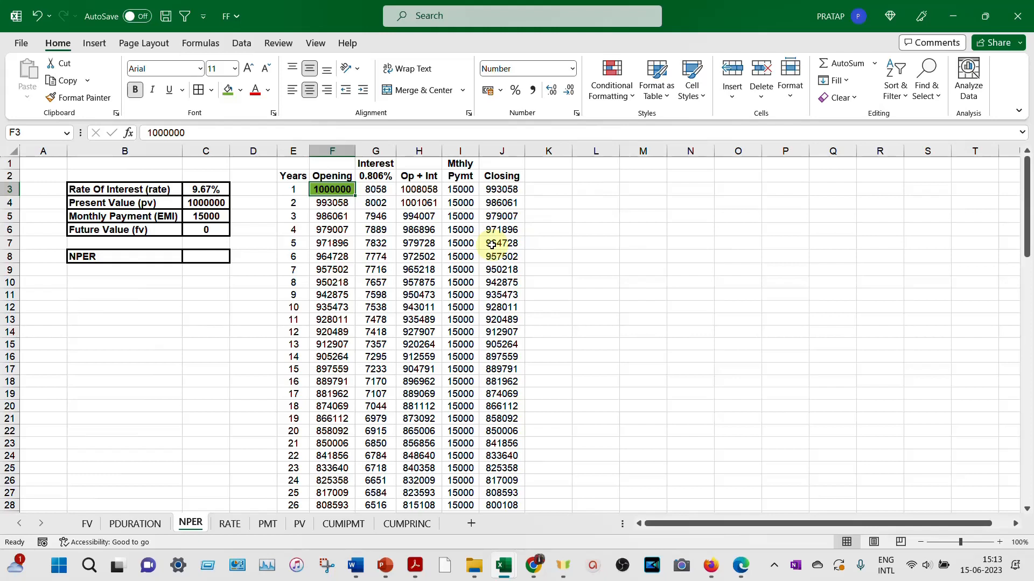
scroll(492, 245, down, 8)
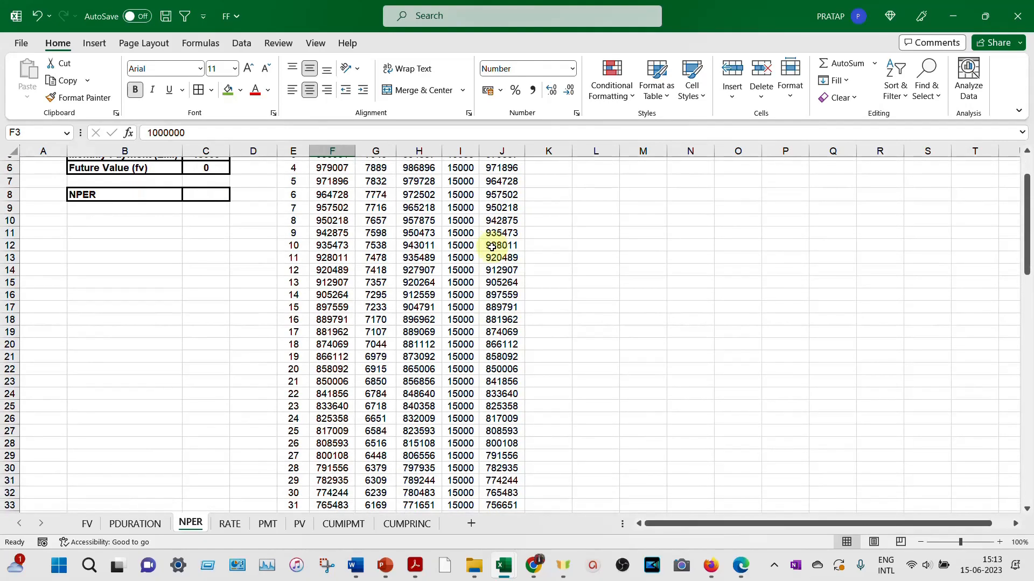
scroll(491, 248, down, 9)
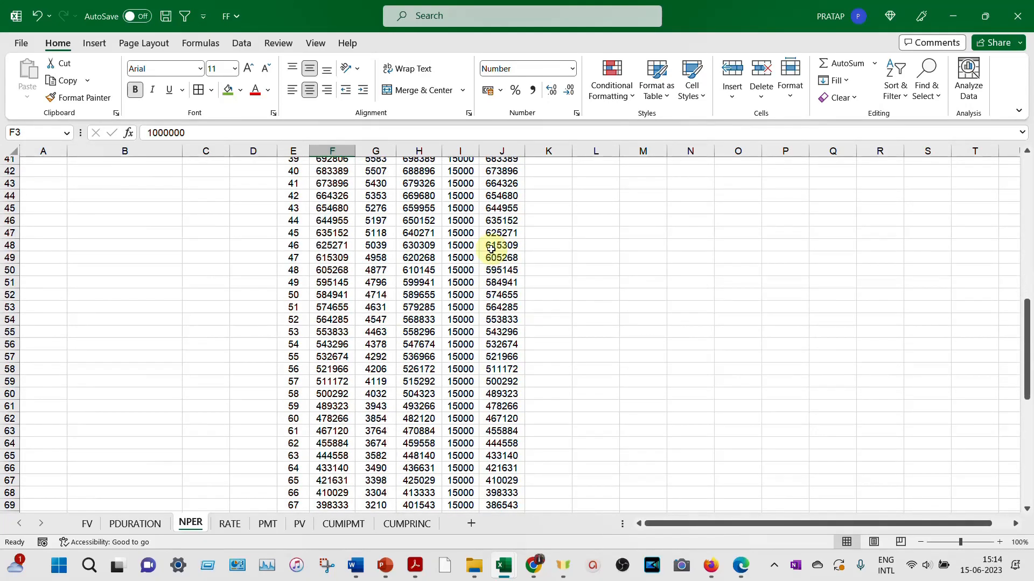
scroll(491, 248, down, 8)
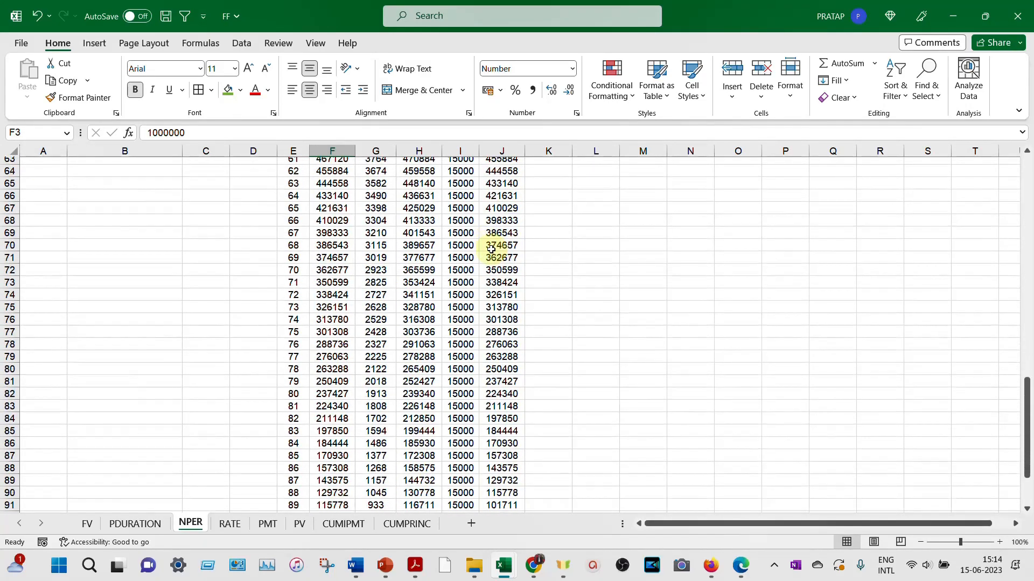
scroll(491, 248, down, 2)
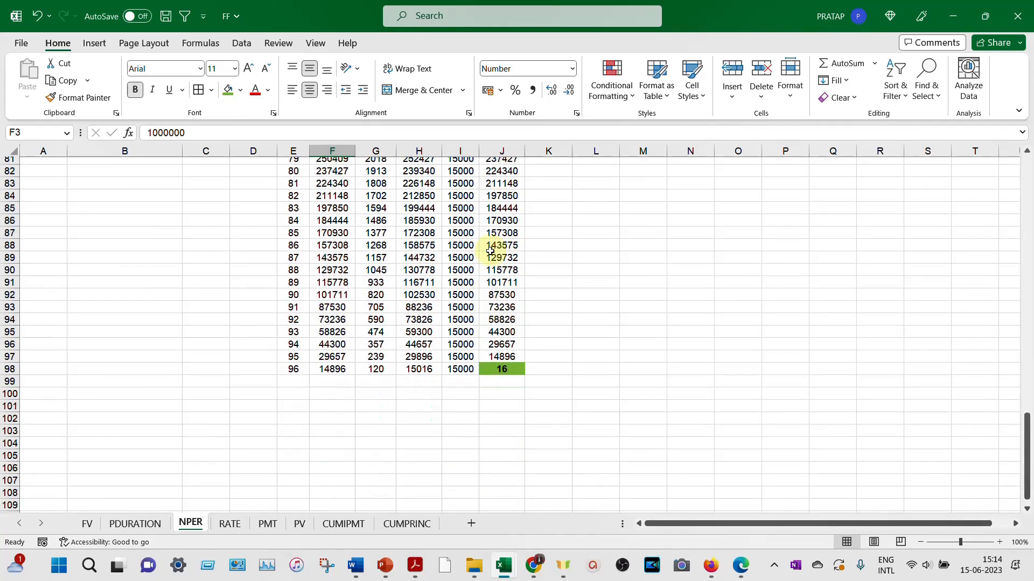
click(302, 372)
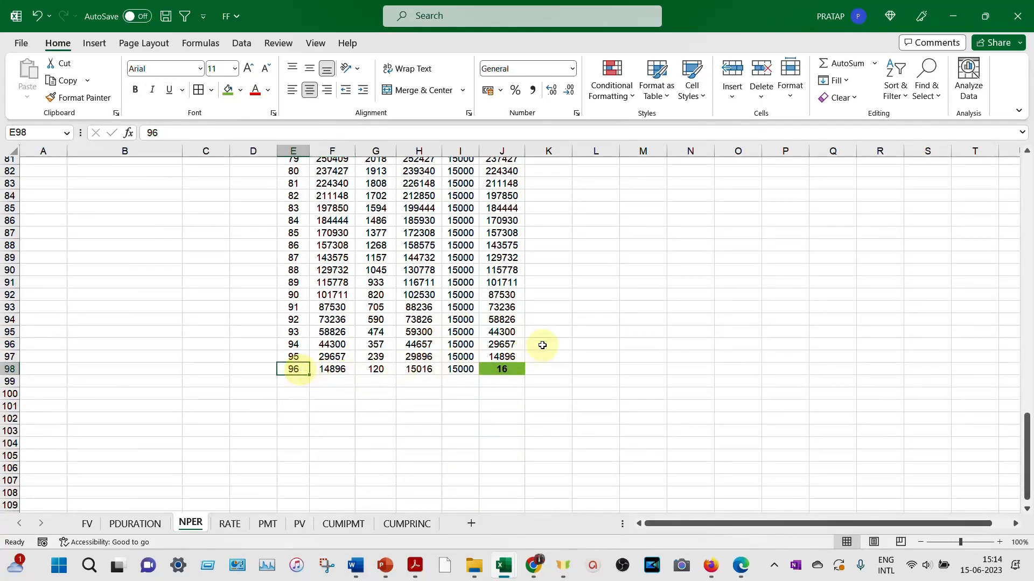
click(511, 373)
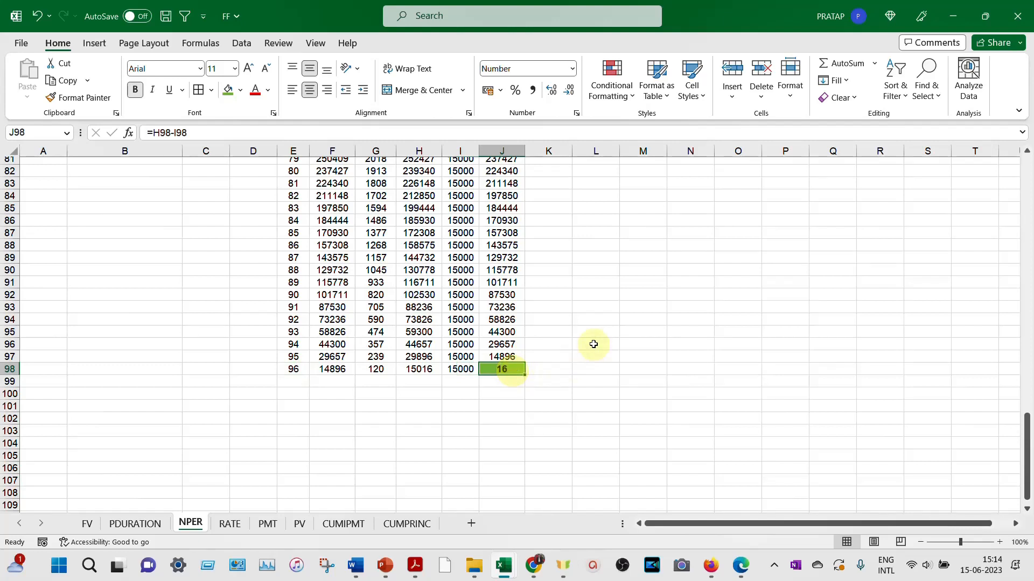
scroll(567, 341, up, 2)
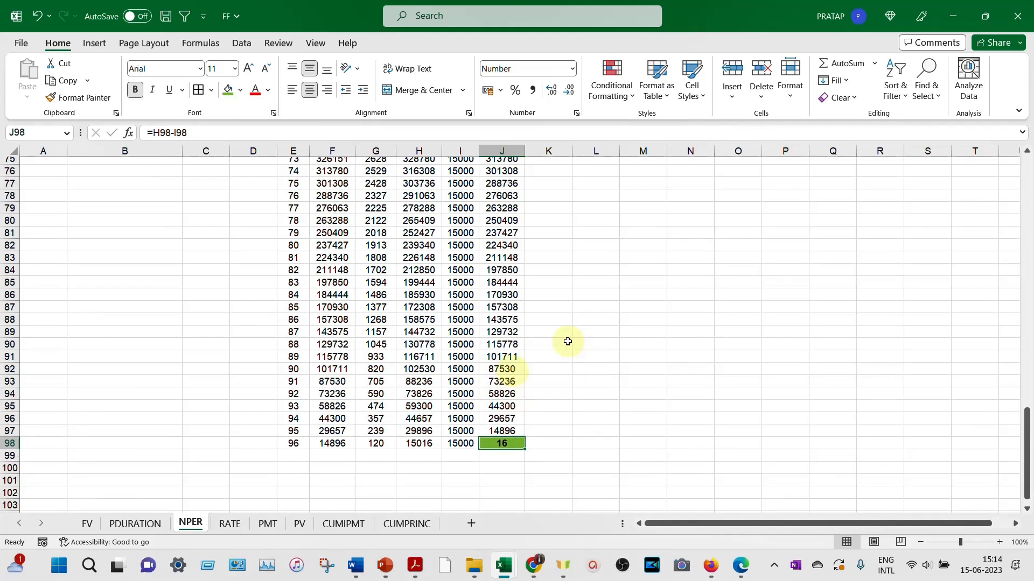
click(291, 445)
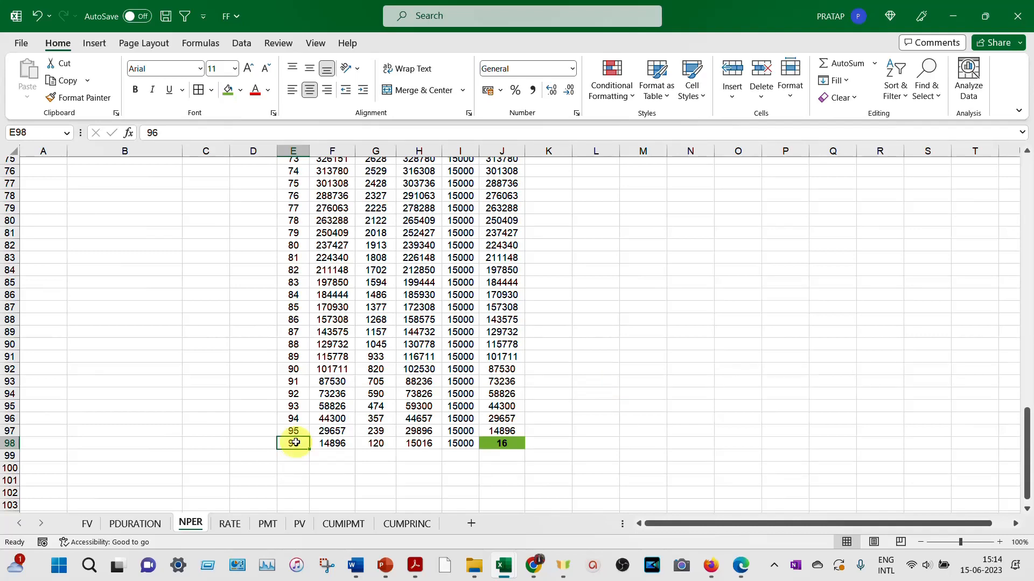
key(ctrl+Up)
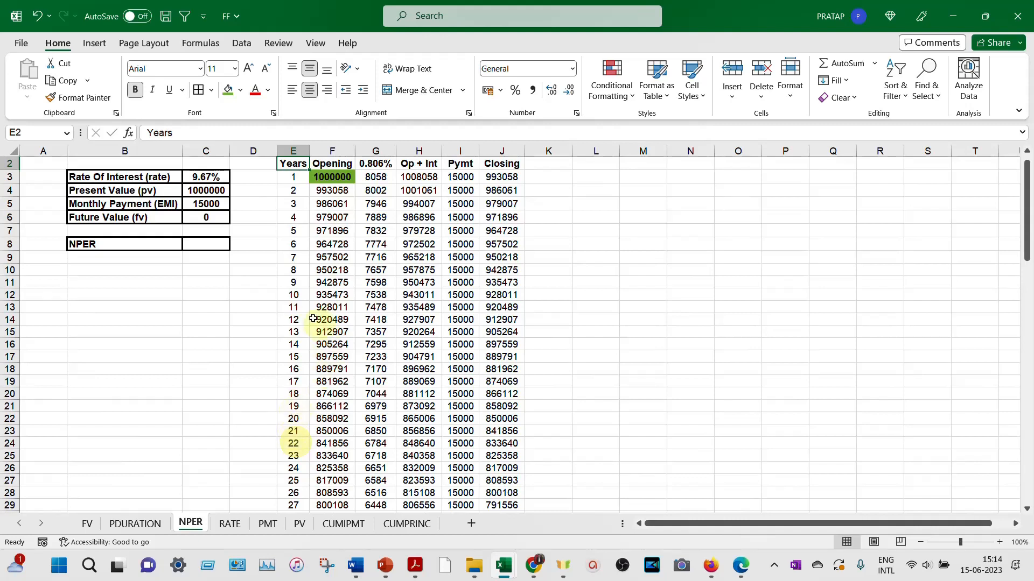
- Insert the NPER function into C8 and open its function arguments
click(210, 244)
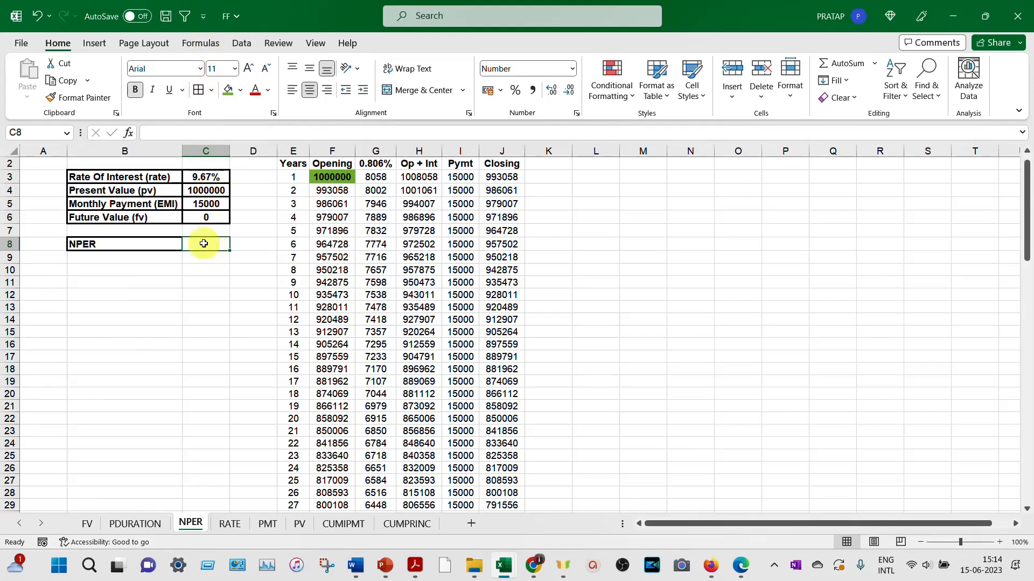
text(=N)
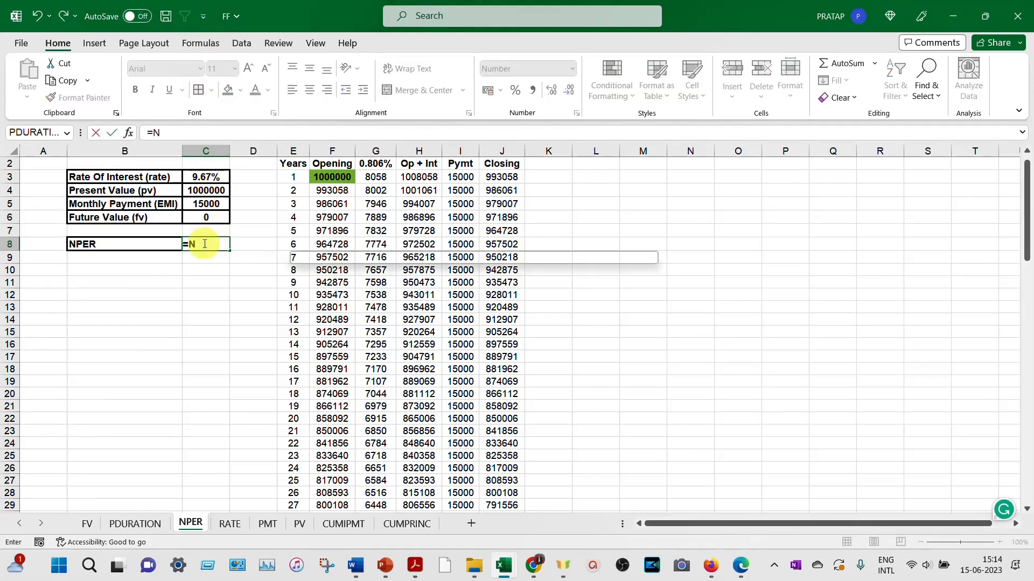
text(PER)
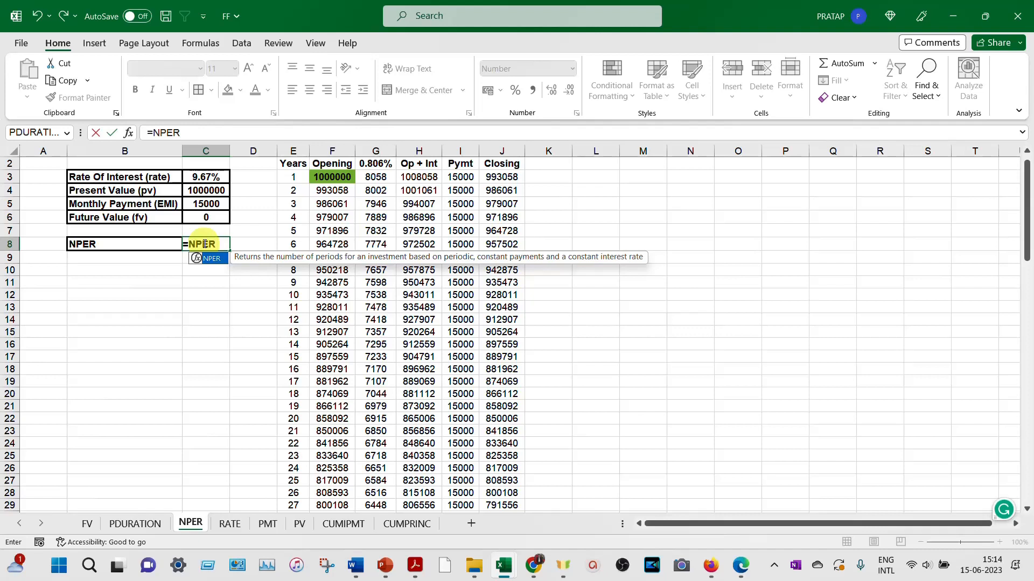
double_click(217, 261)
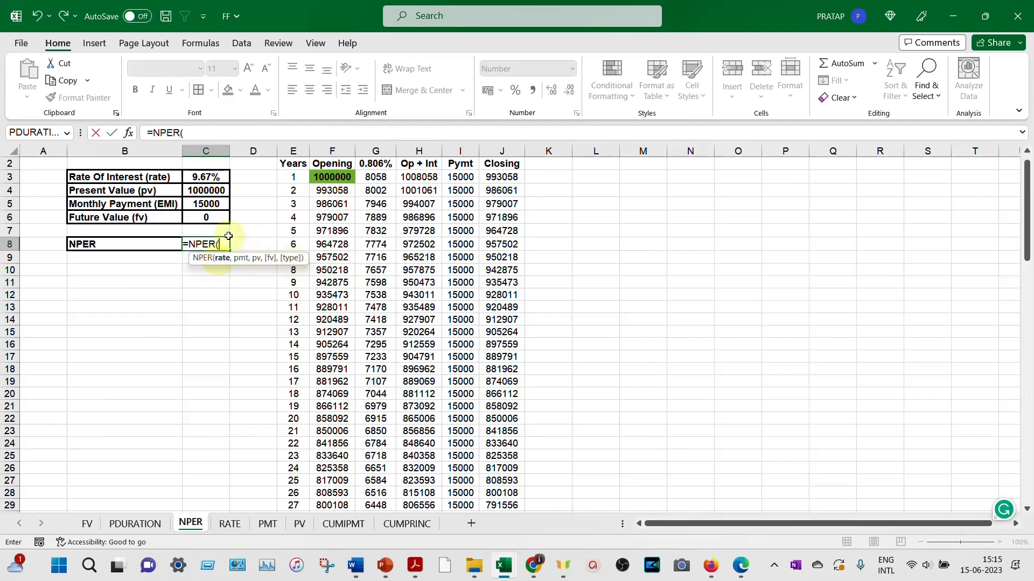
click(129, 134)
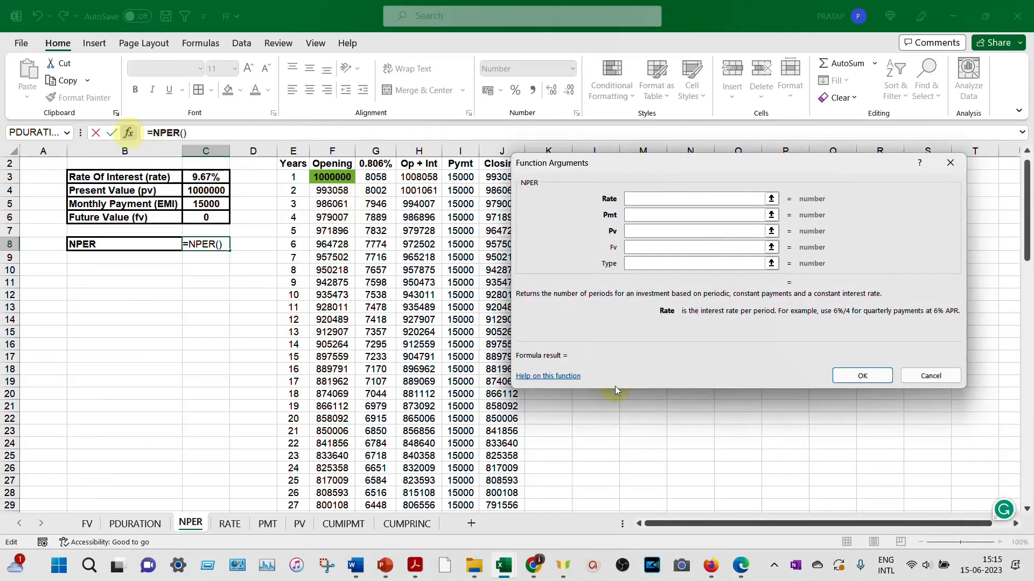
- Complete the NPER function with G2 as the rate, -C5 as the payment and C4 as the present value, leaving Fv and Type empty
click(653, 199)
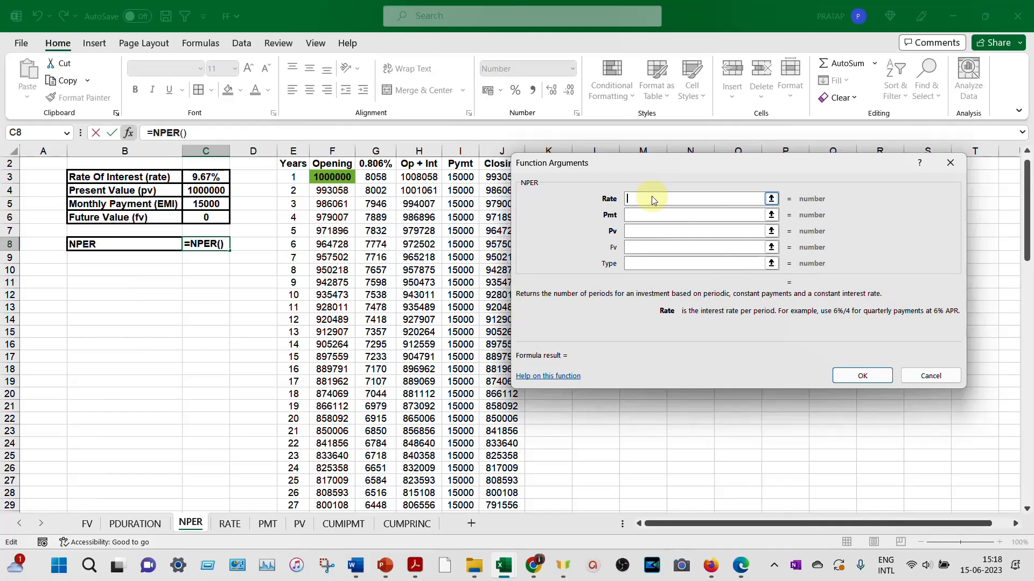
click(377, 164)
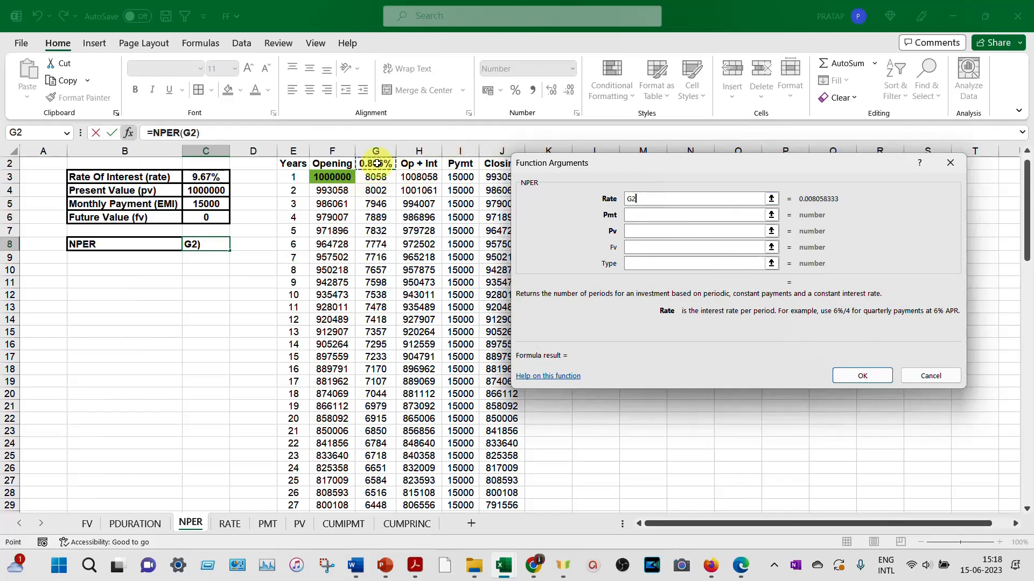
click(650, 215)
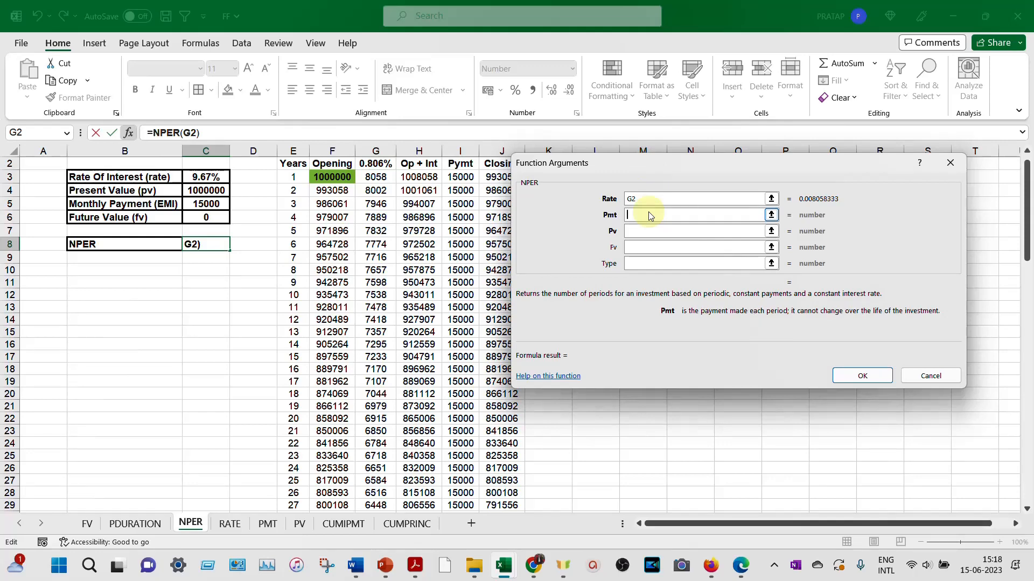
text(-)
click(219, 205)
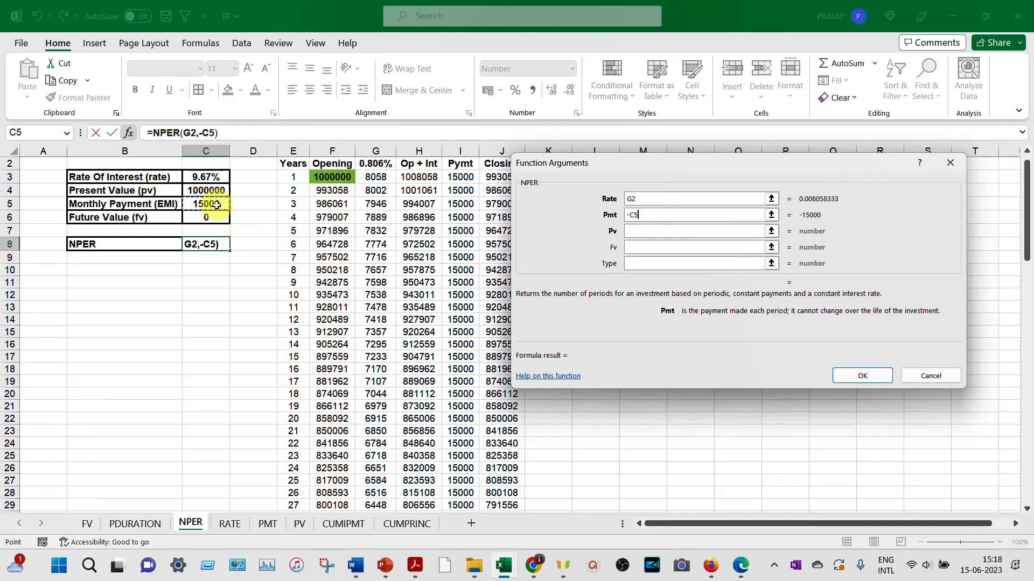
click(650, 230)
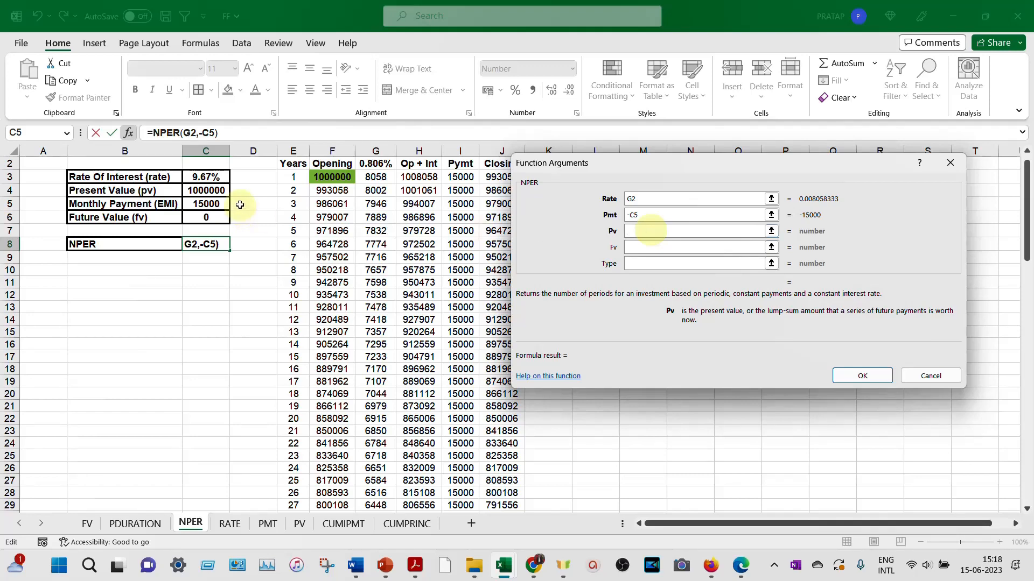
click(218, 189)
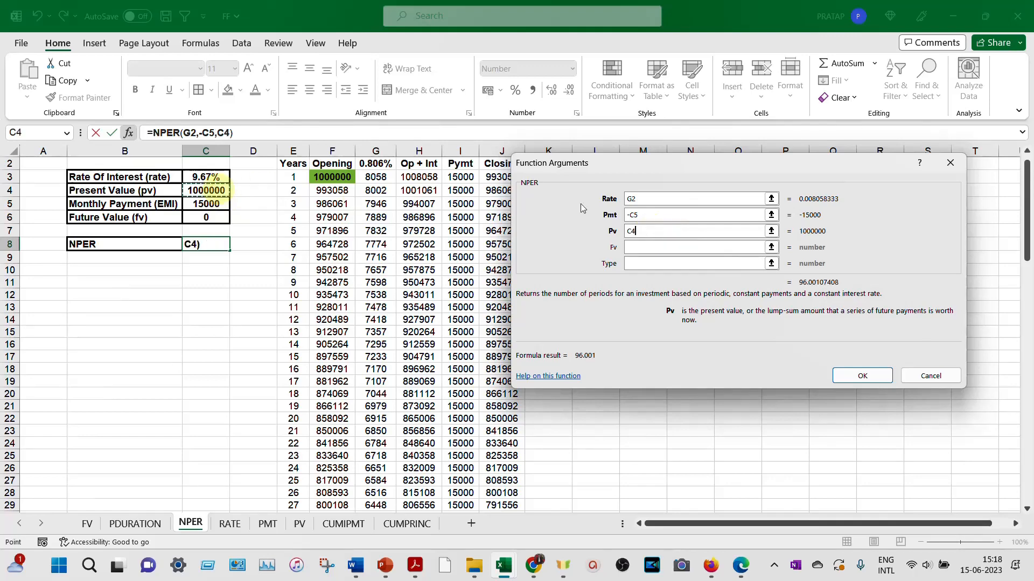
click(646, 249)
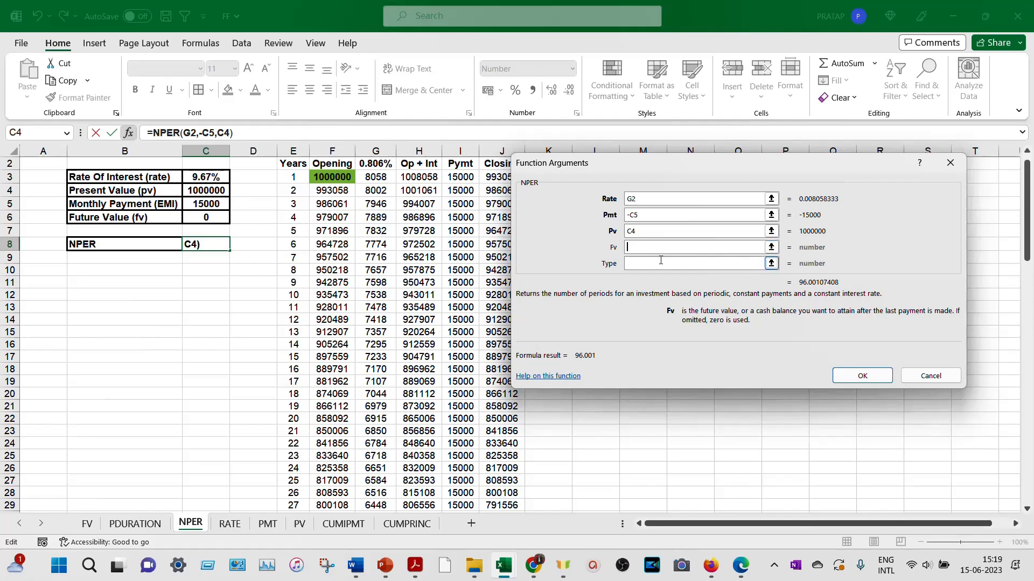
click(662, 261)
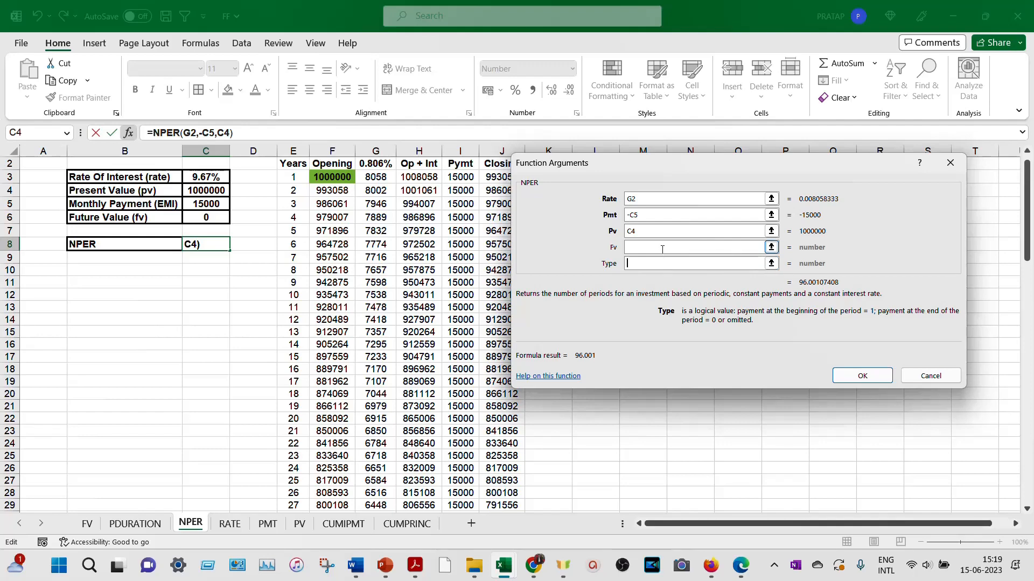
click(863, 377)
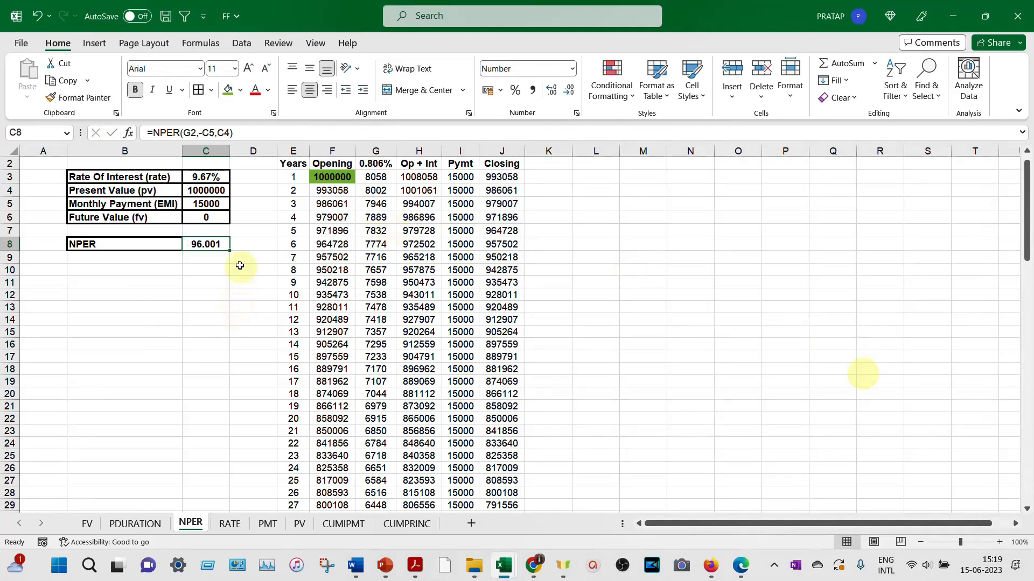
- Compare the NPER result in C8 with the final period of the payment schedule in row 98
click(214, 244)
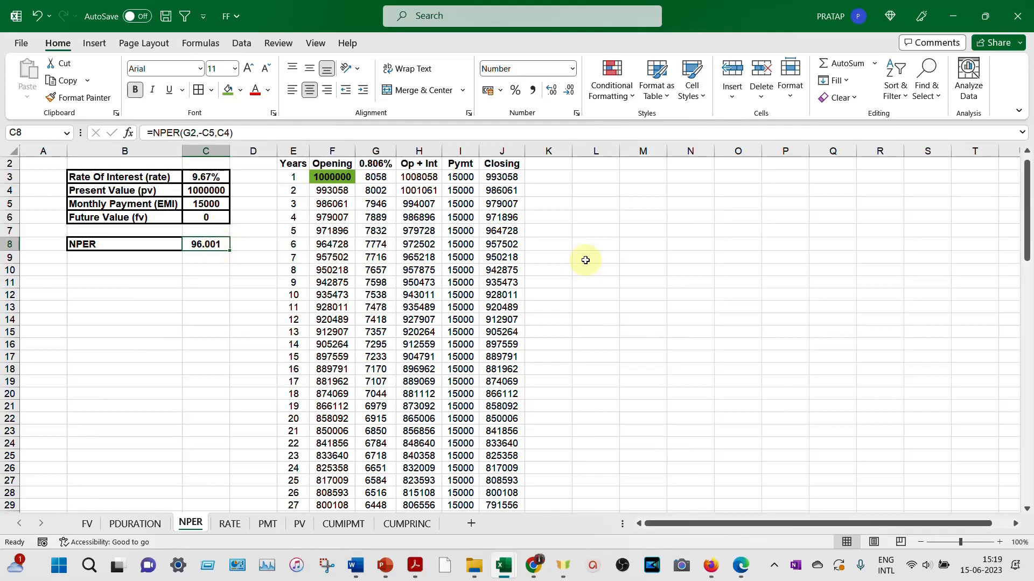
scroll(585, 260, down, 3)
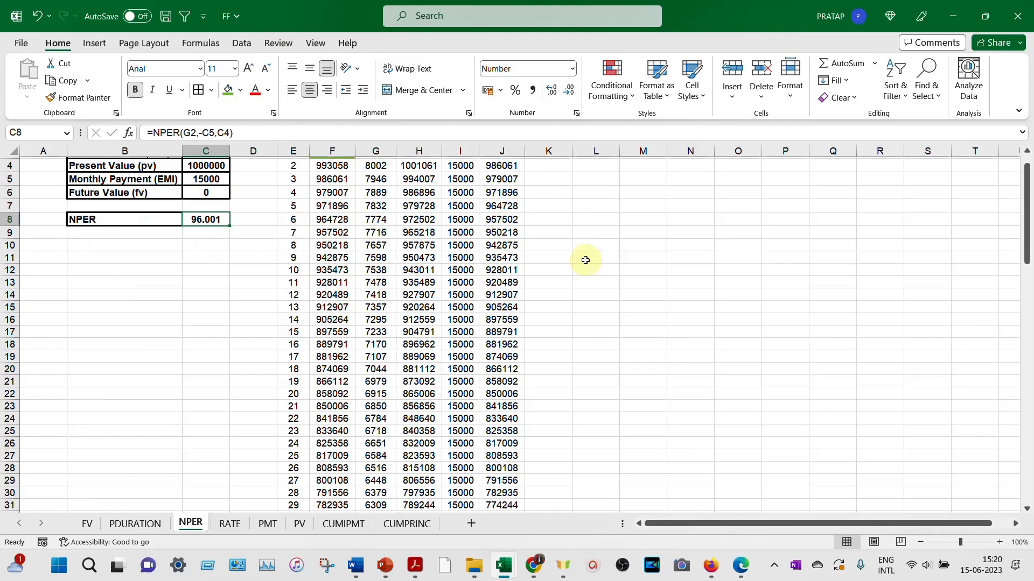
scroll(448, 360, down, 11)
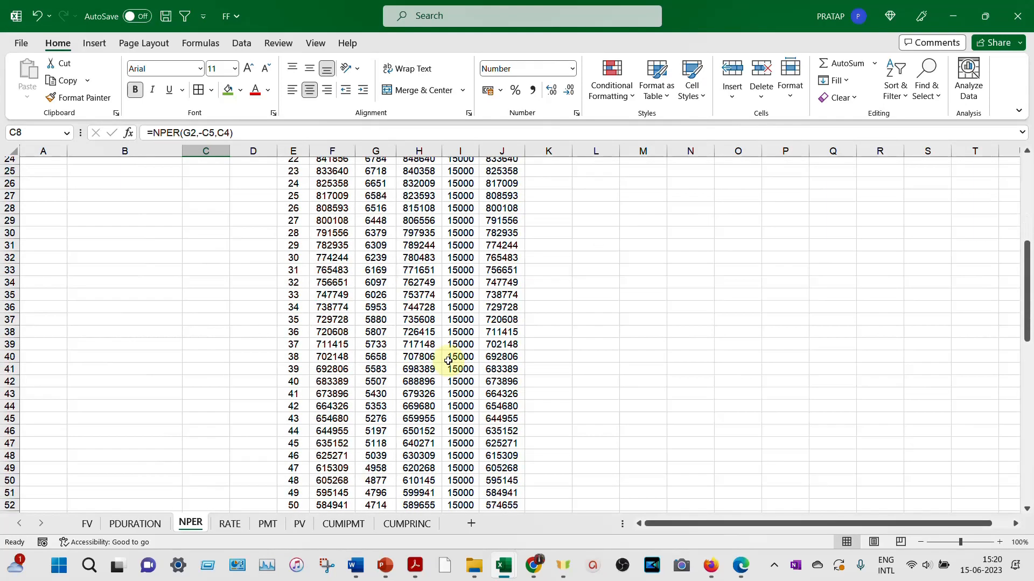
scroll(450, 358, down, 8)
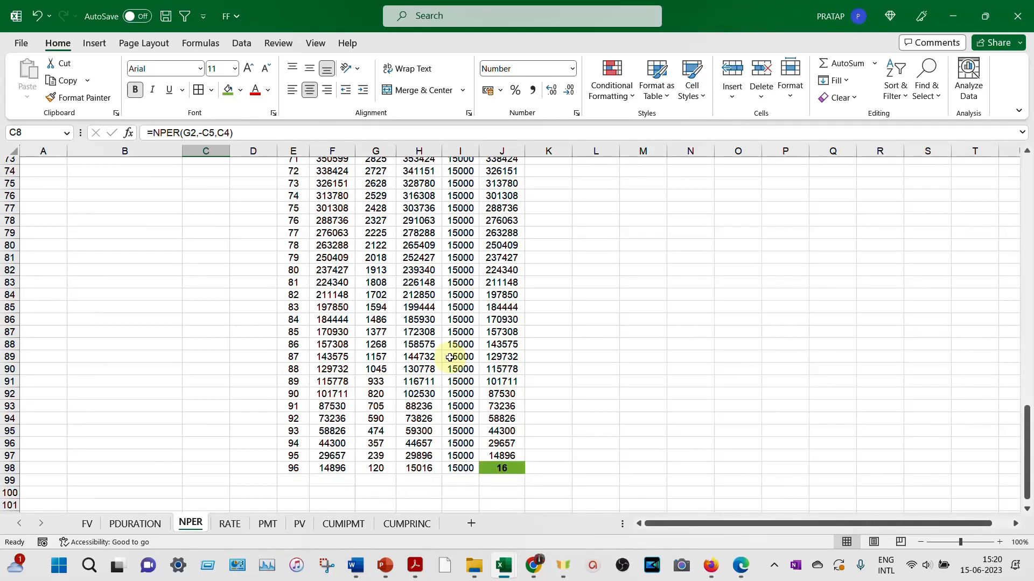
scroll(449, 358, up, 17)
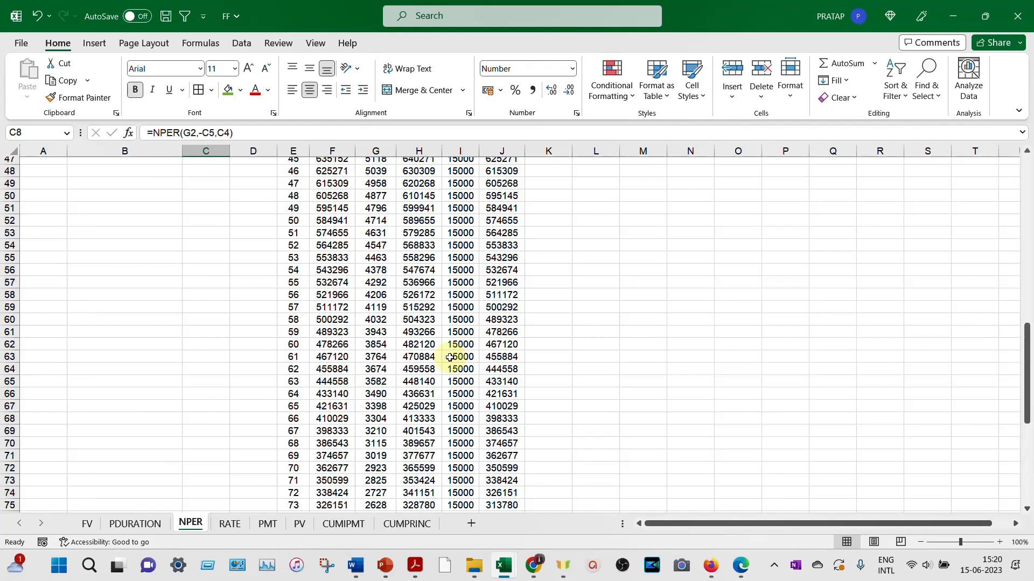
scroll(450, 358, up, 7)
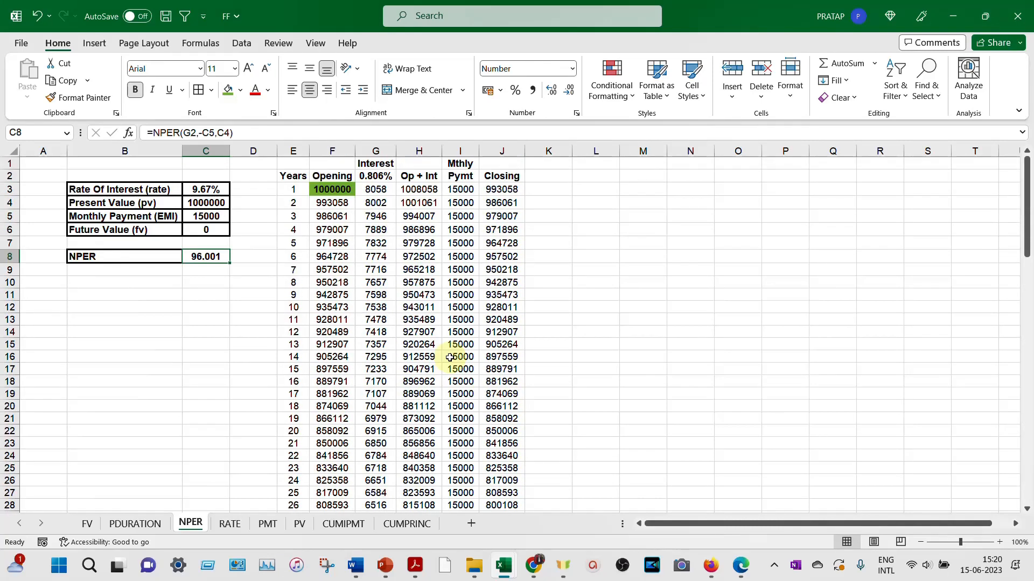
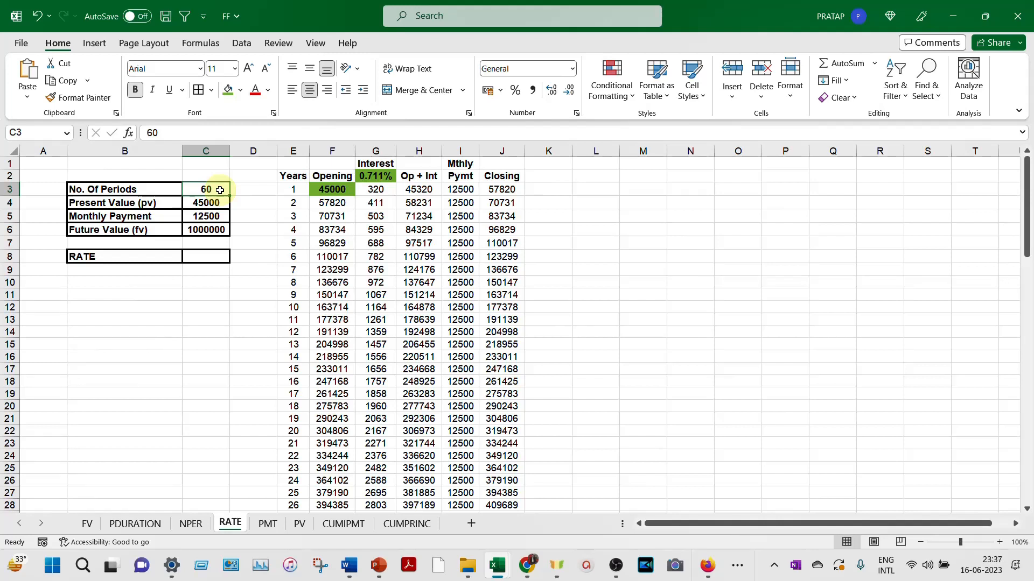
- Follow the savings schedule from the interest rate in G2 and opening balance in F3 down to the final closing balance in J62
click(375, 176)
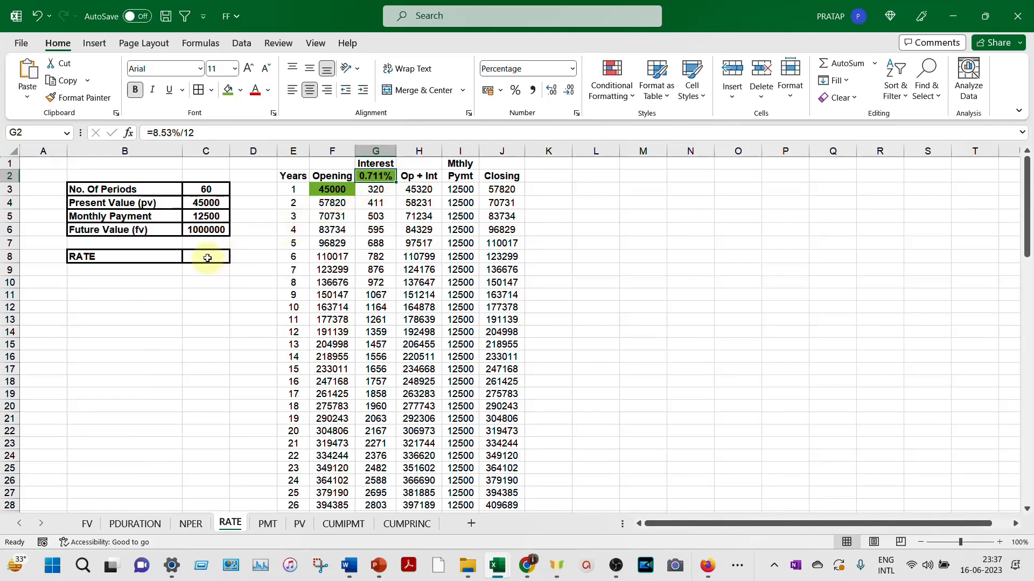
click(329, 190)
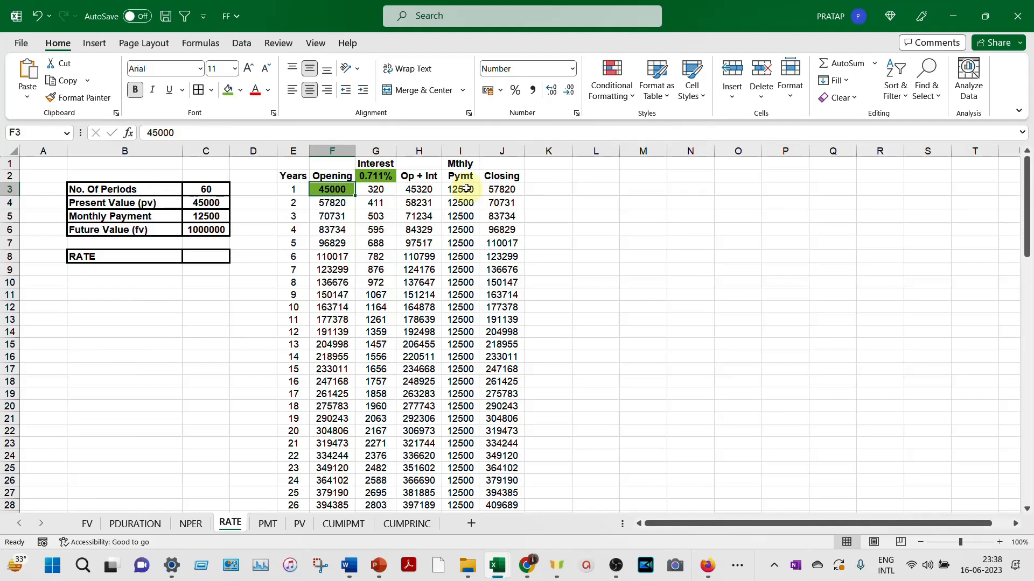
click(501, 189)
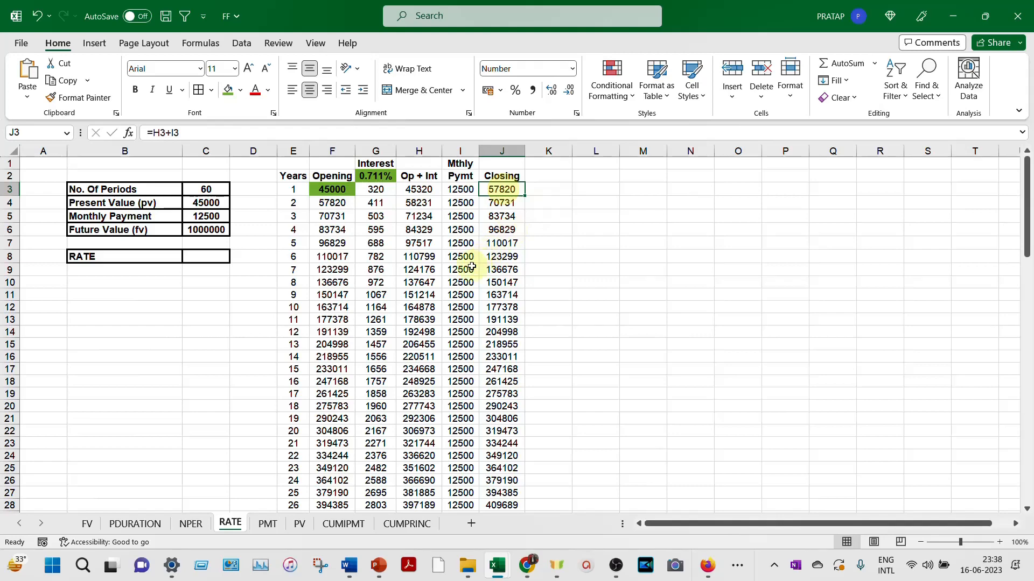
scroll(469, 270, down, 2)
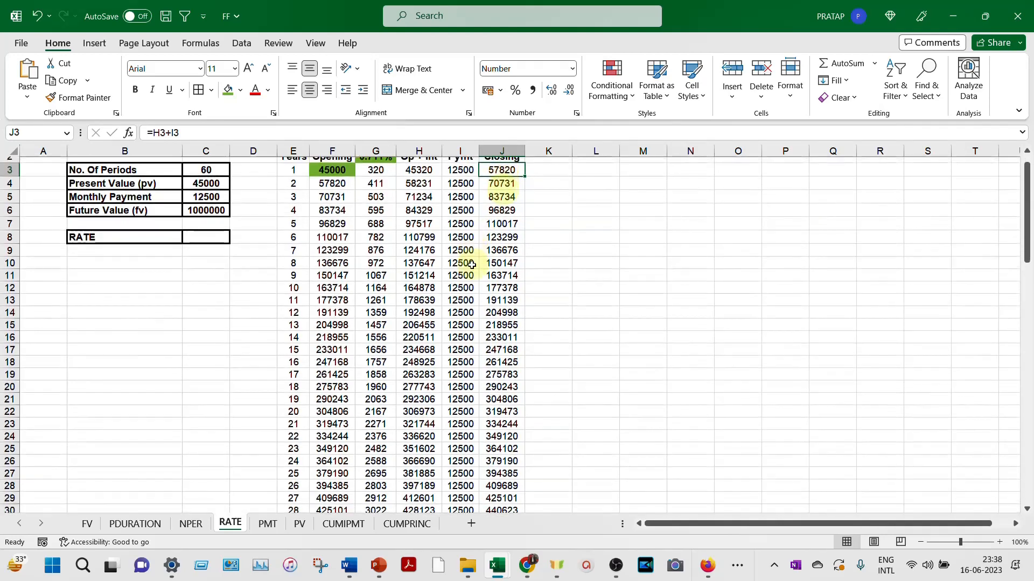
scroll(467, 273, down, 8)
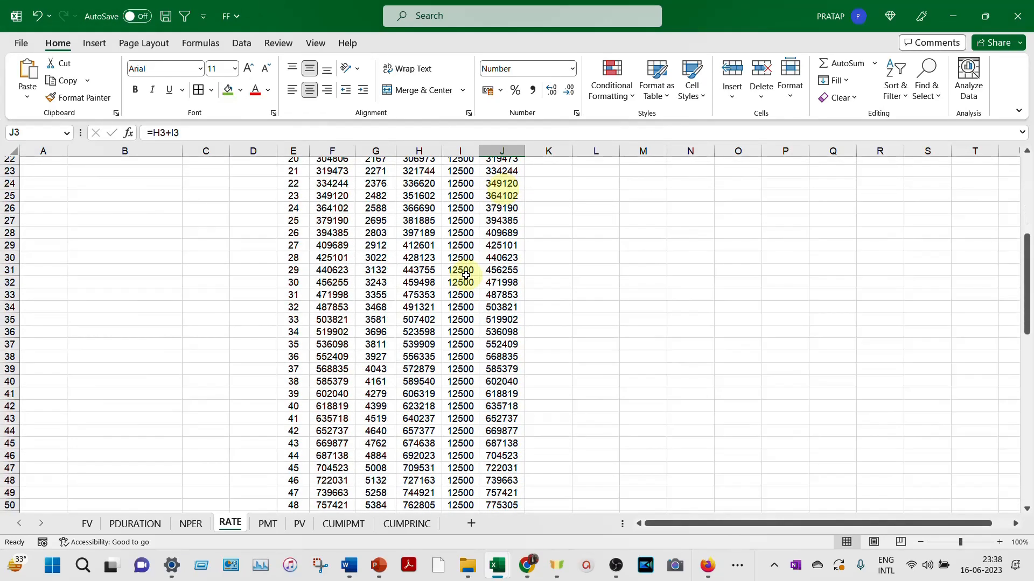
scroll(466, 275, down, 5)
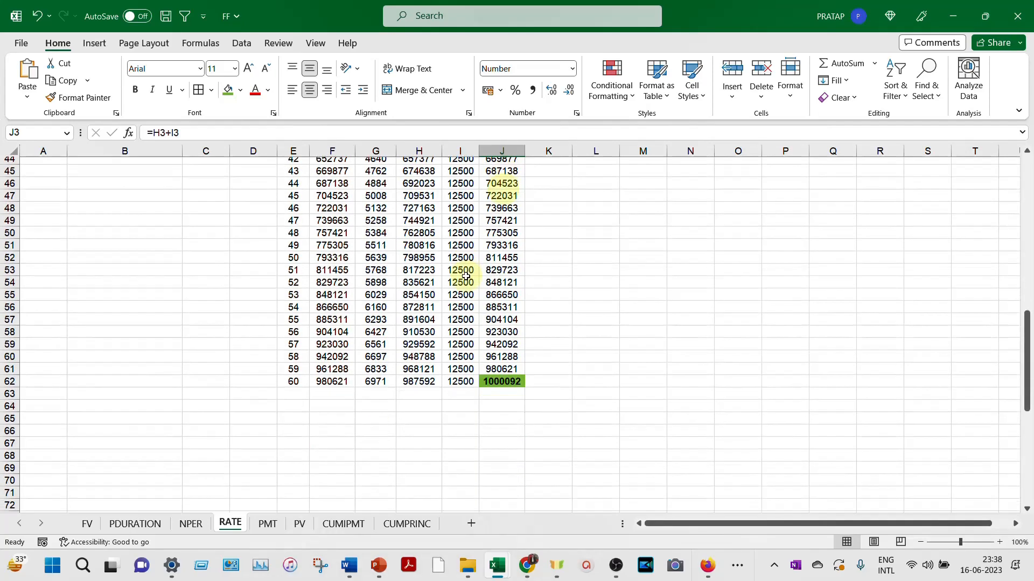
click(516, 383)
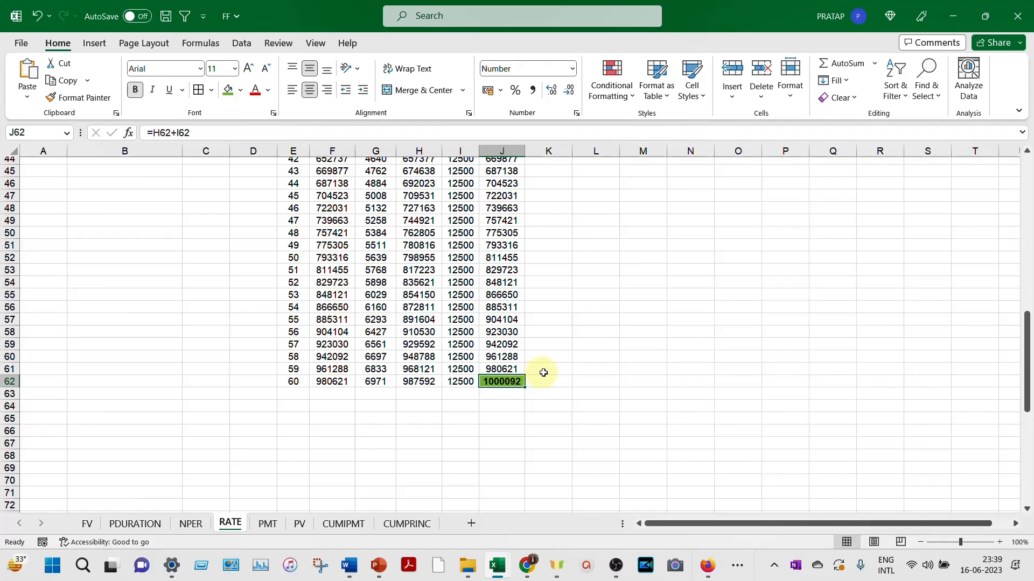
- Compare the final closing balance in J62 with the Future Value input in C6
scroll(544, 373, up, 2)
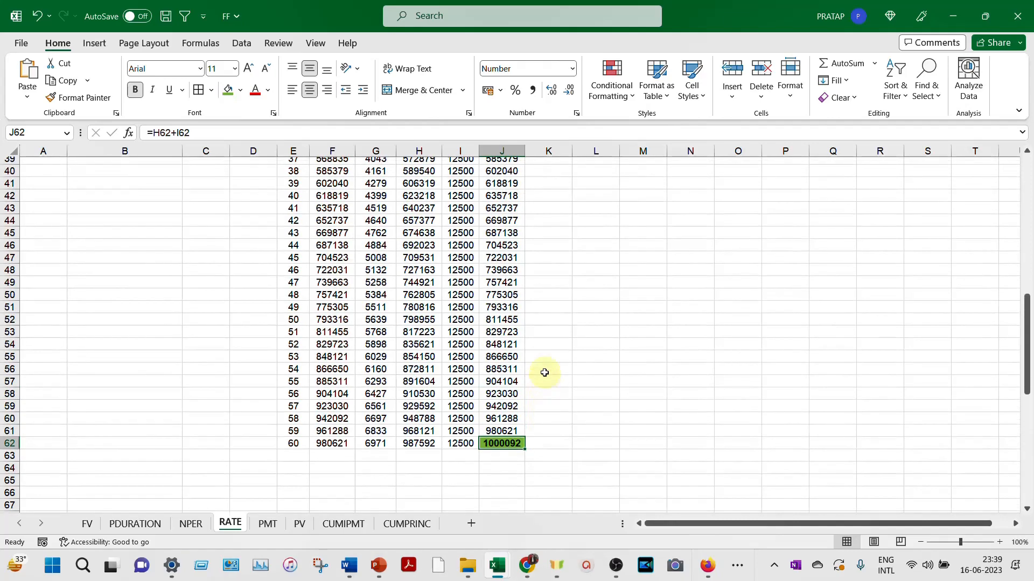
scroll(544, 373, up, 13)
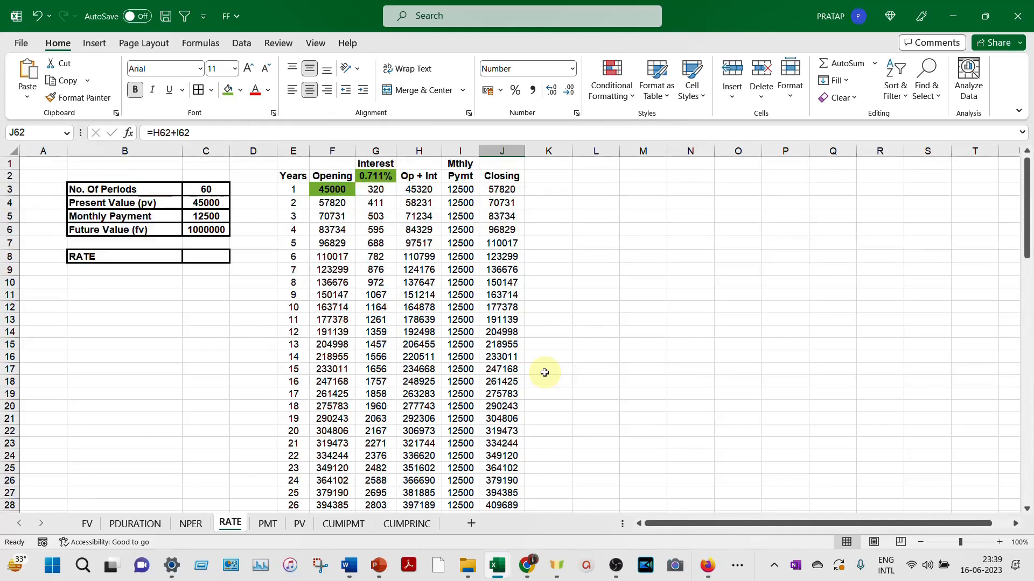
click(212, 229)
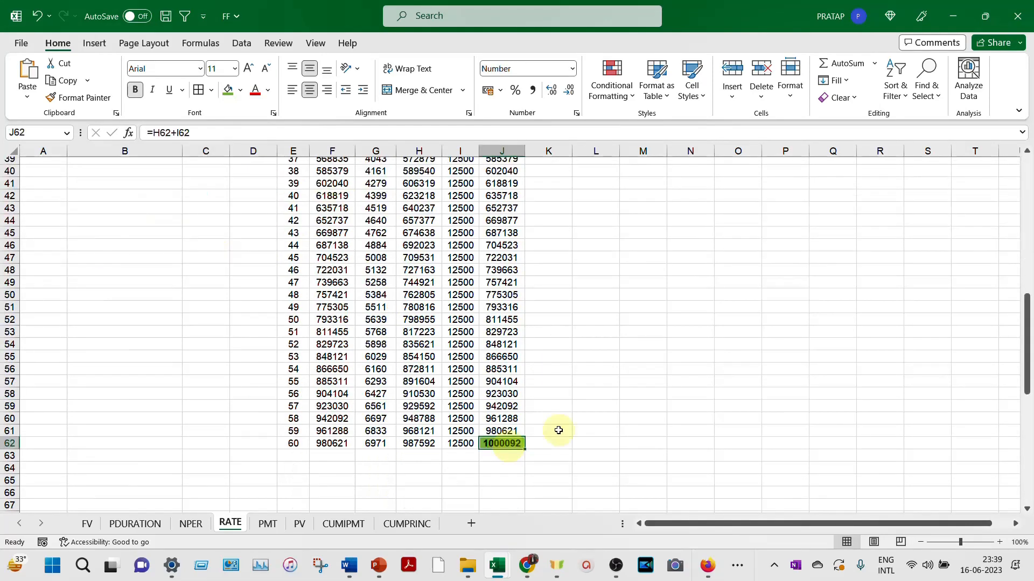
key(ctrl+Up)
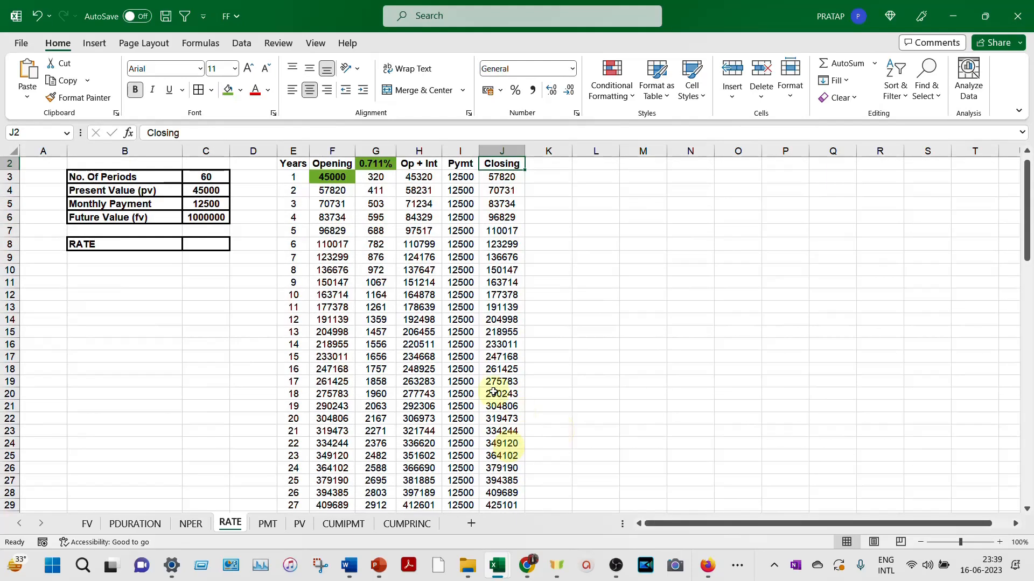
- Start a RATE function in C8 with C3 as the number of periods and -C5 as the payment
click(210, 242)
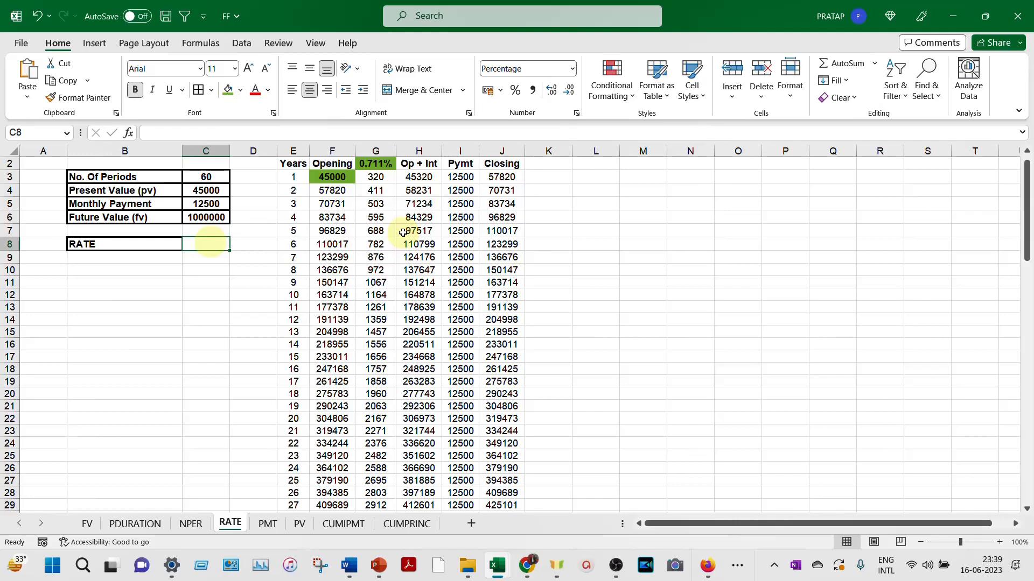
text(=)
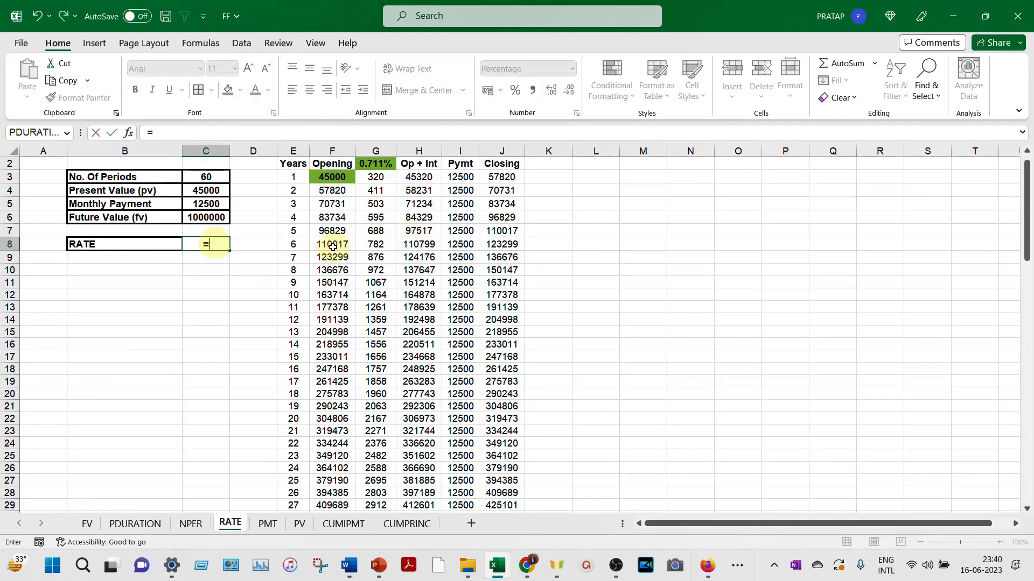
text(rate)
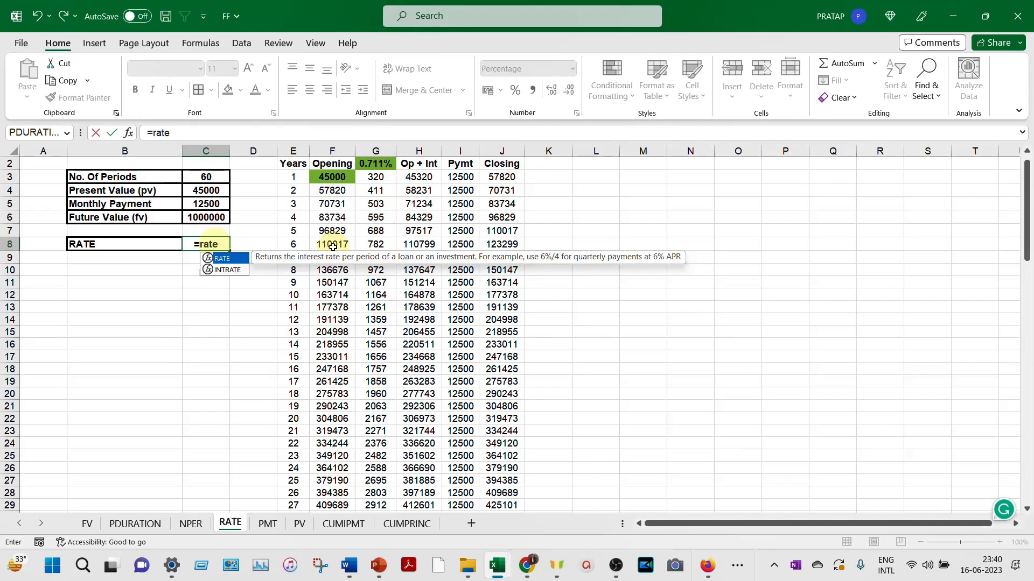
double_click(229, 259)
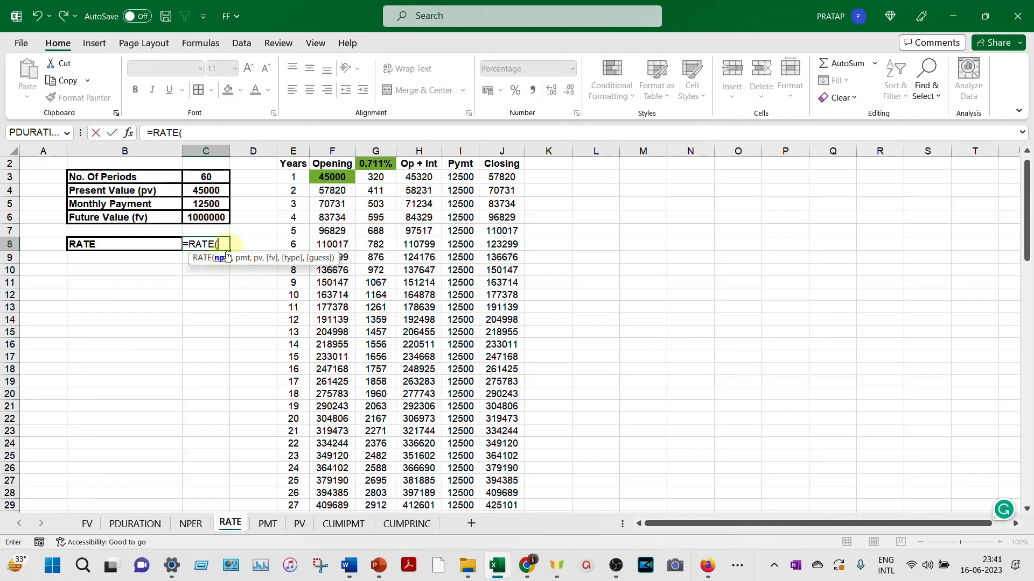
click(211, 177)
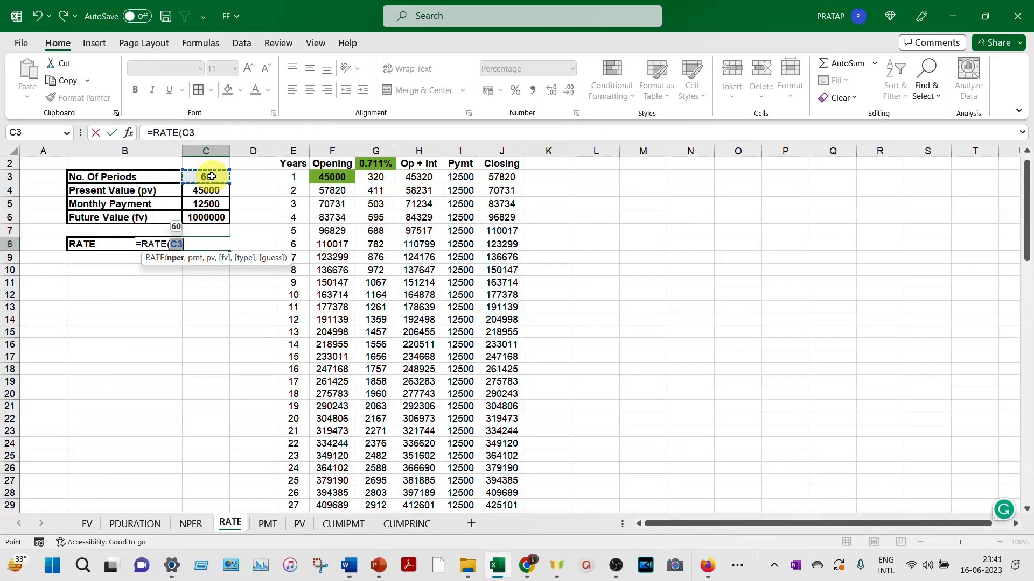
text(,-)
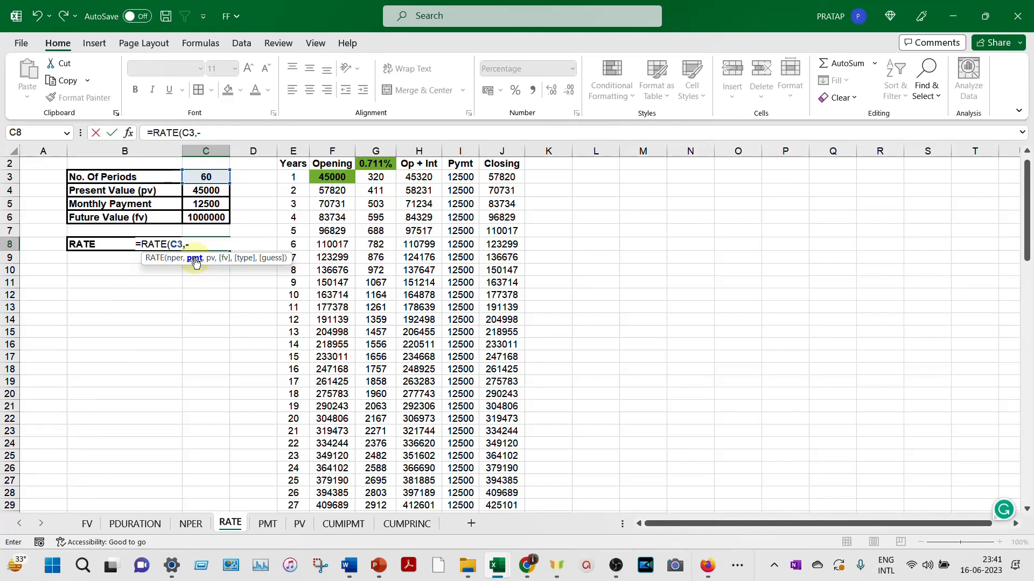
click(211, 205)
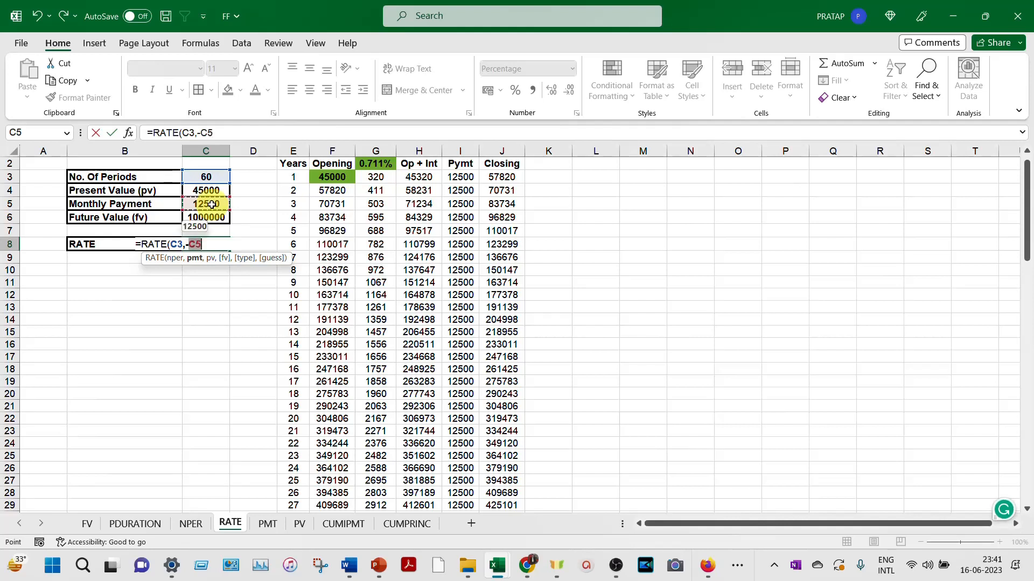
- Complete the RATE function with -C4 as the present value, C6 as the future value, an empty type and a 9% guess
text(,)
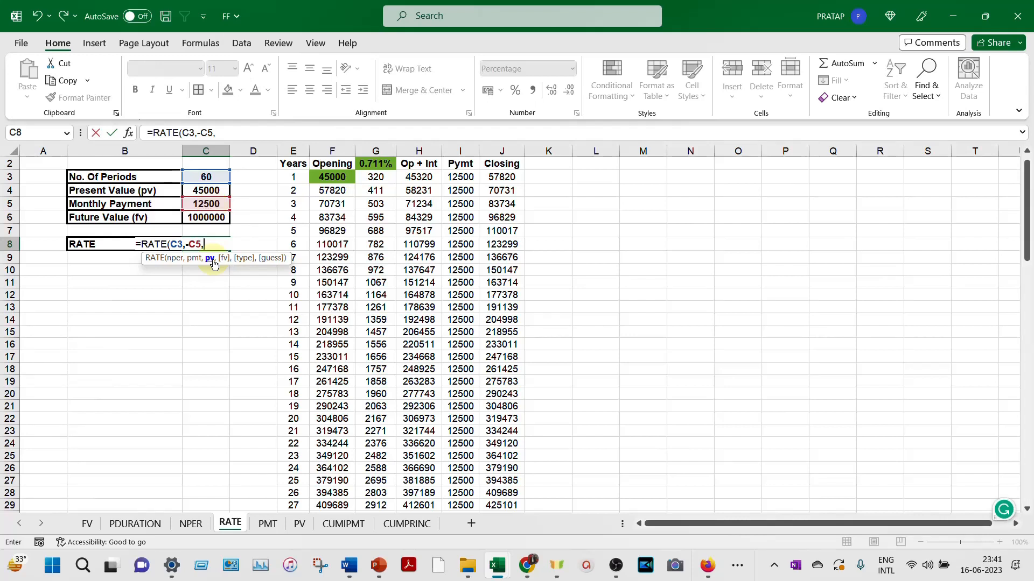
text(-)
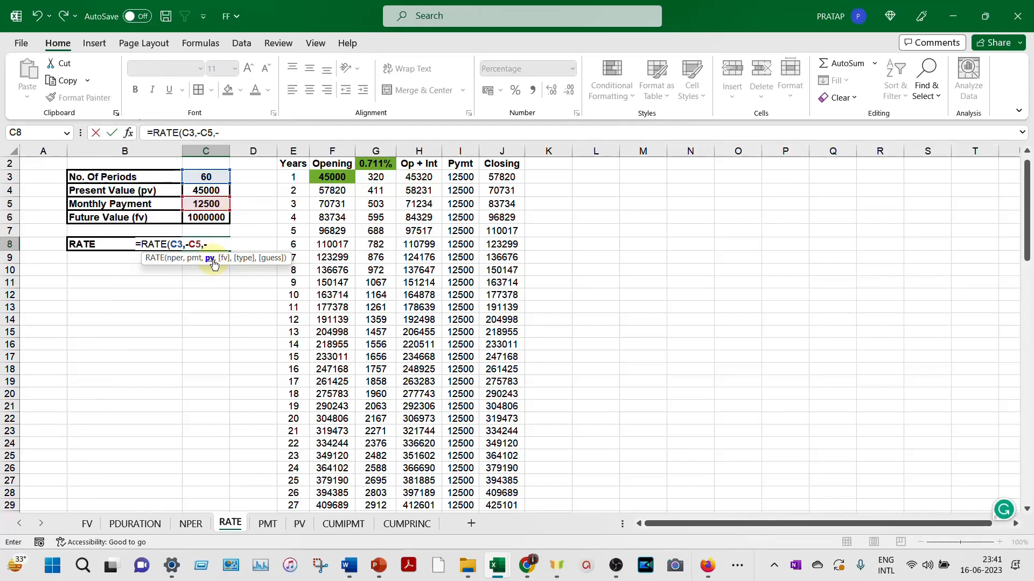
click(214, 188)
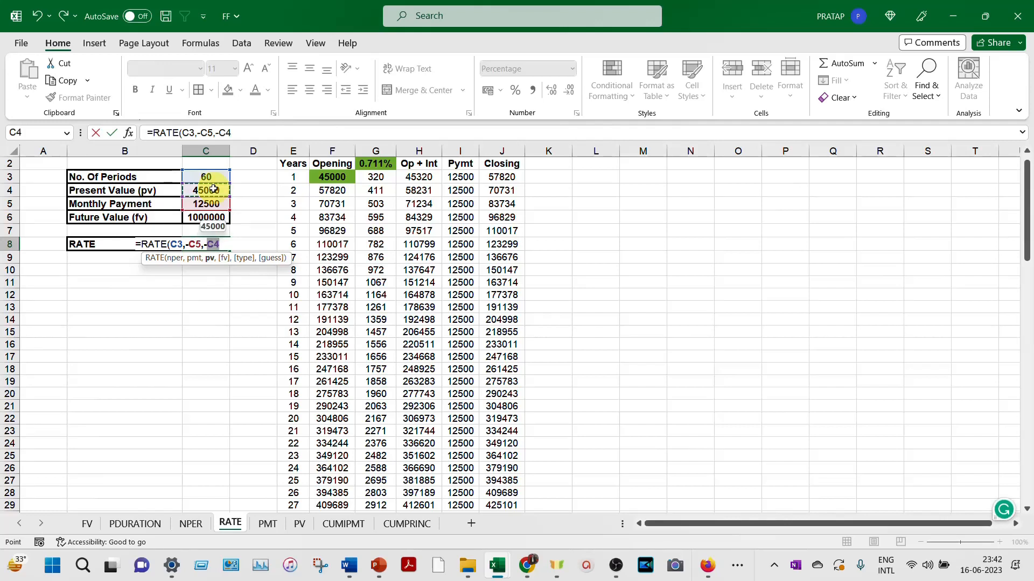
text(,)
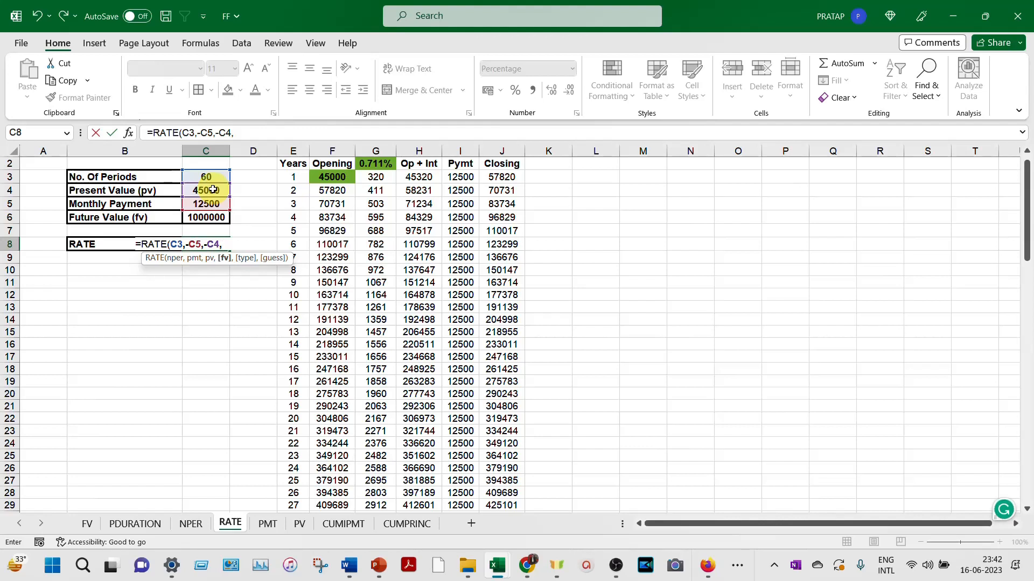
click(213, 217)
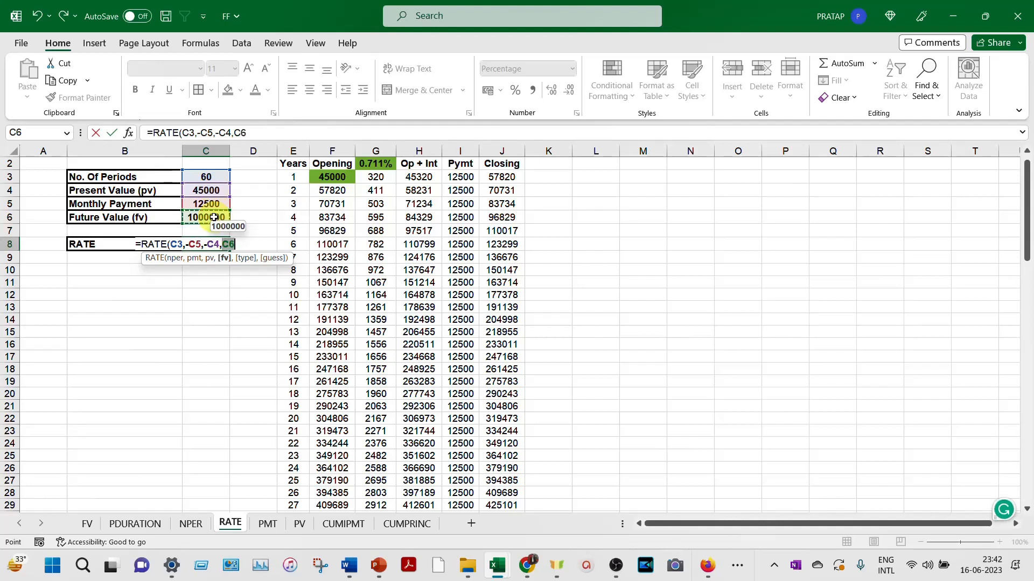
text(,)
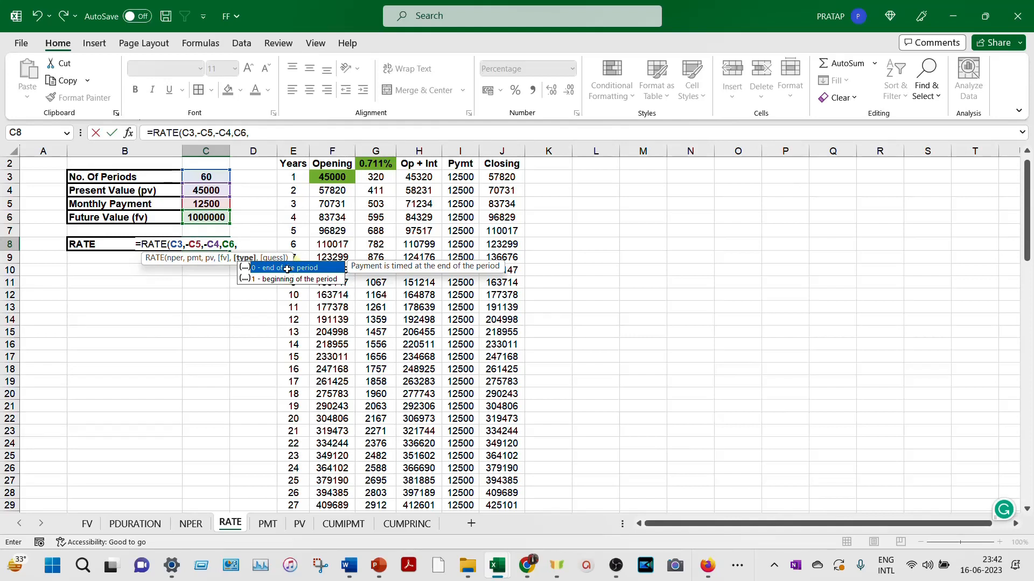
text(,)
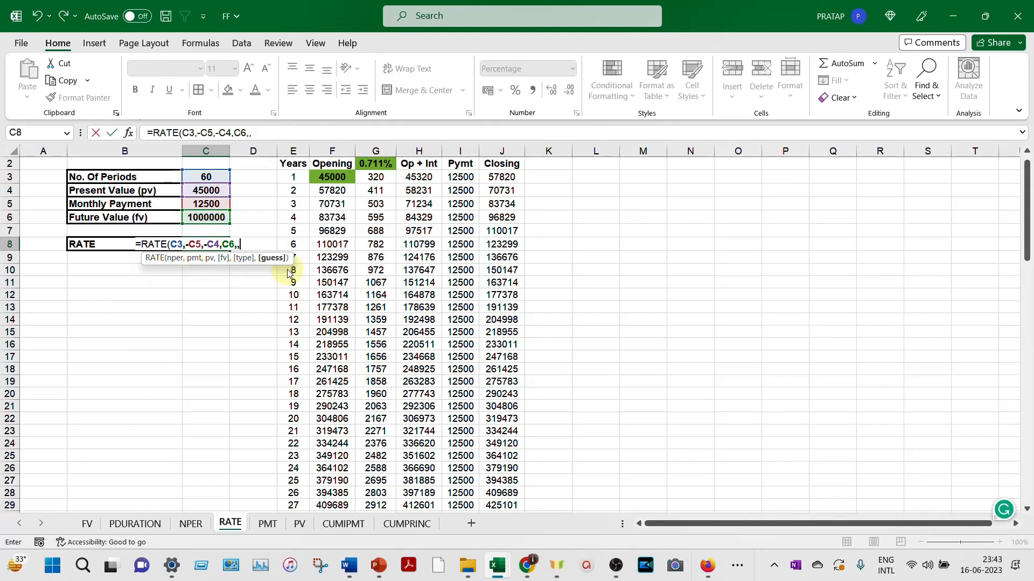
text(9%))
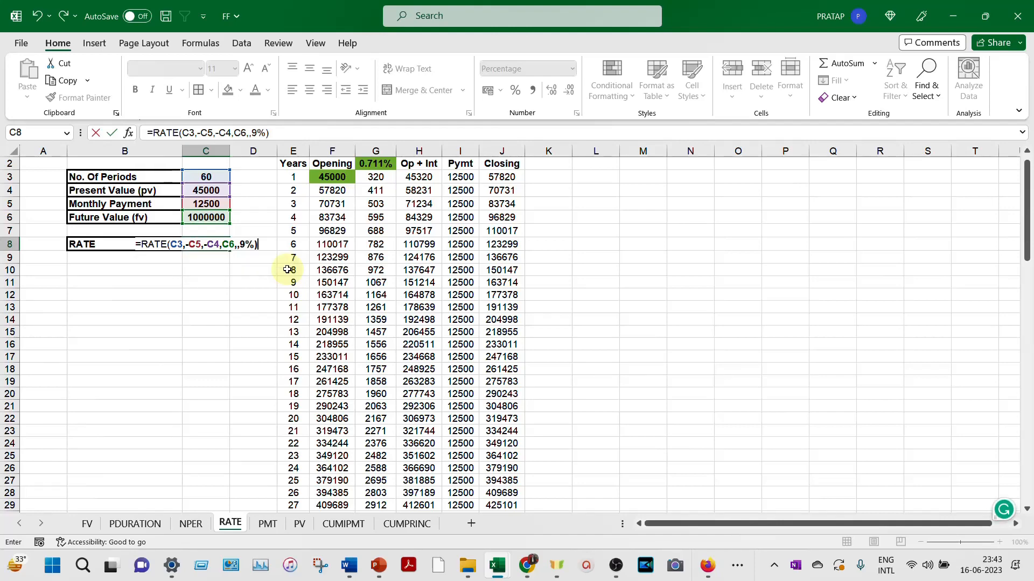
key(Return)
- Compare the RATE result in C8 with the schedule's monthly interest rate in G2
click(209, 243)
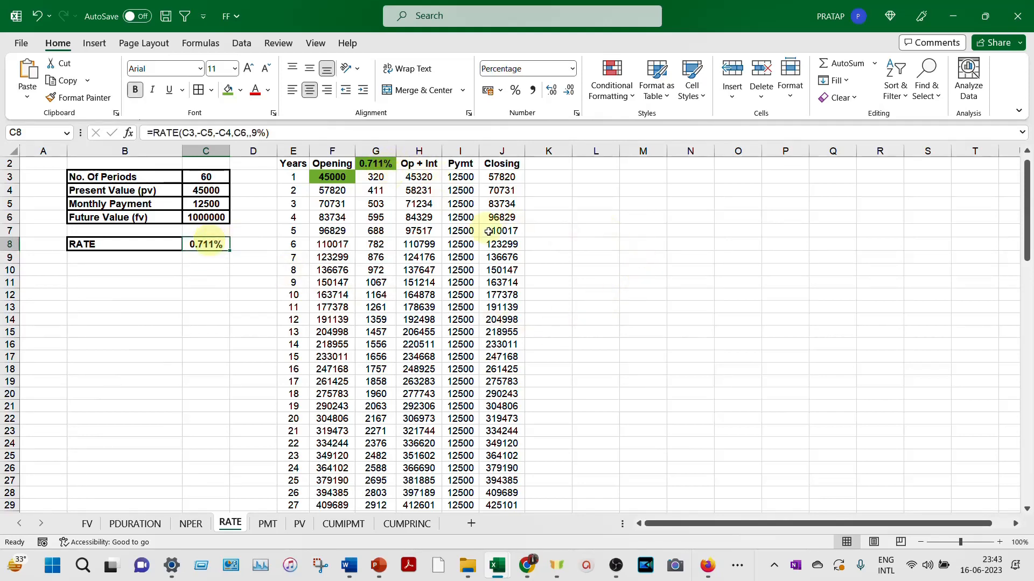
scroll(495, 236, up, 1)
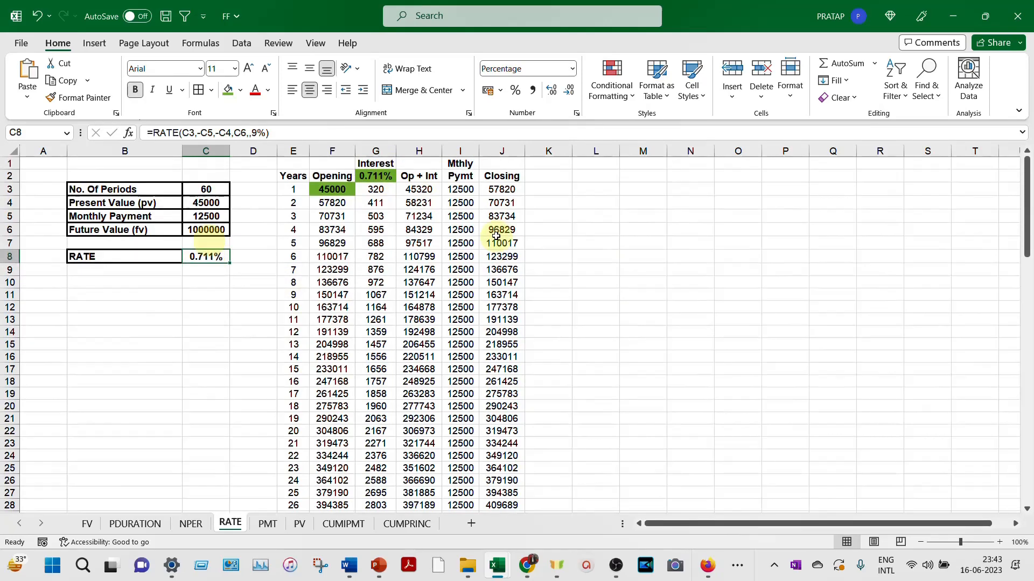
click(376, 176)
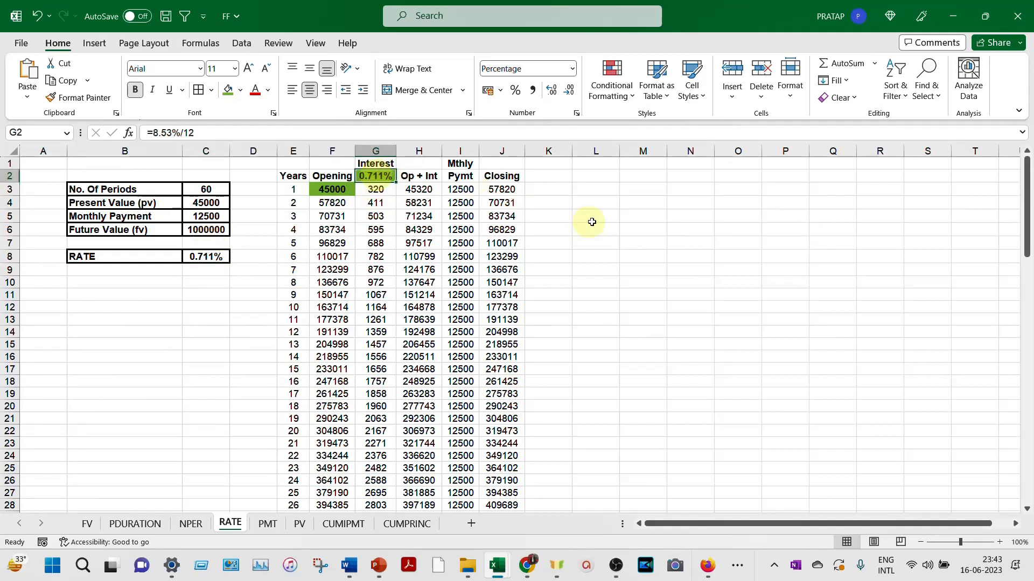
click(219, 256)
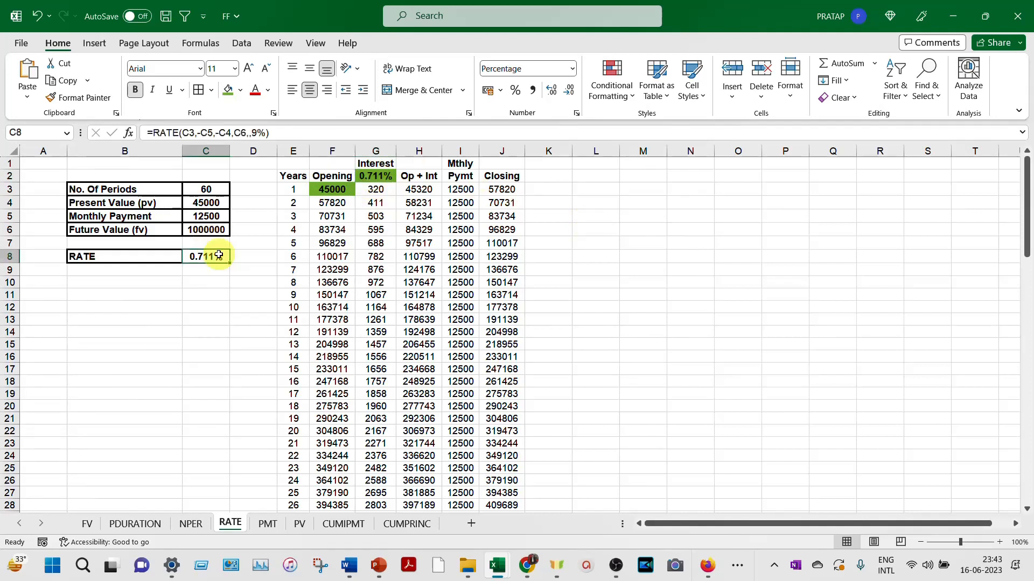